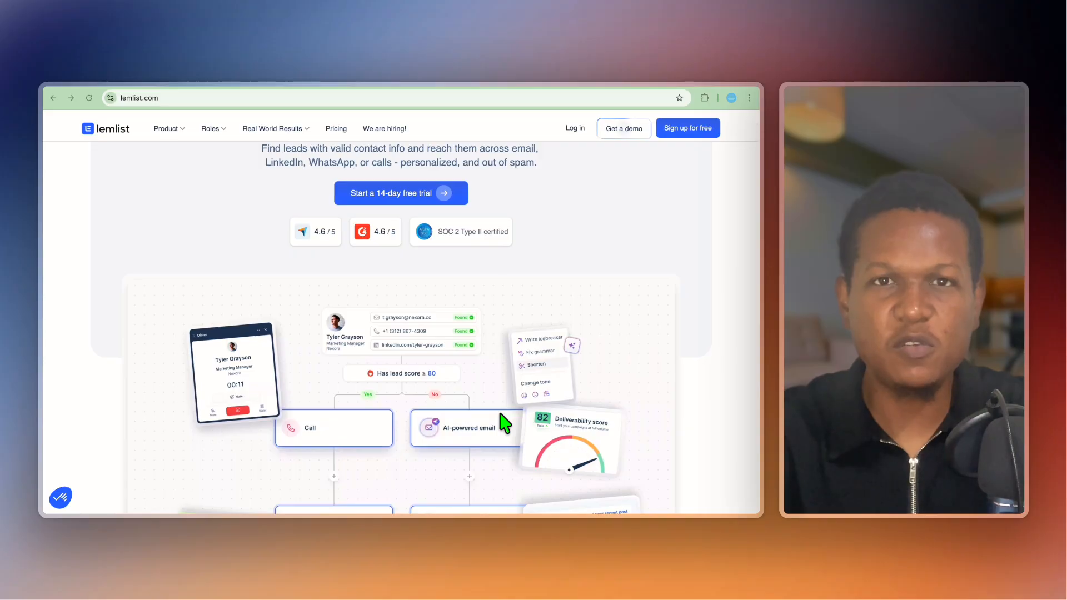
{"action": "scroll", "coordinate": [504, 423], "scroll_direction": "down", "scroll_amount": 3}
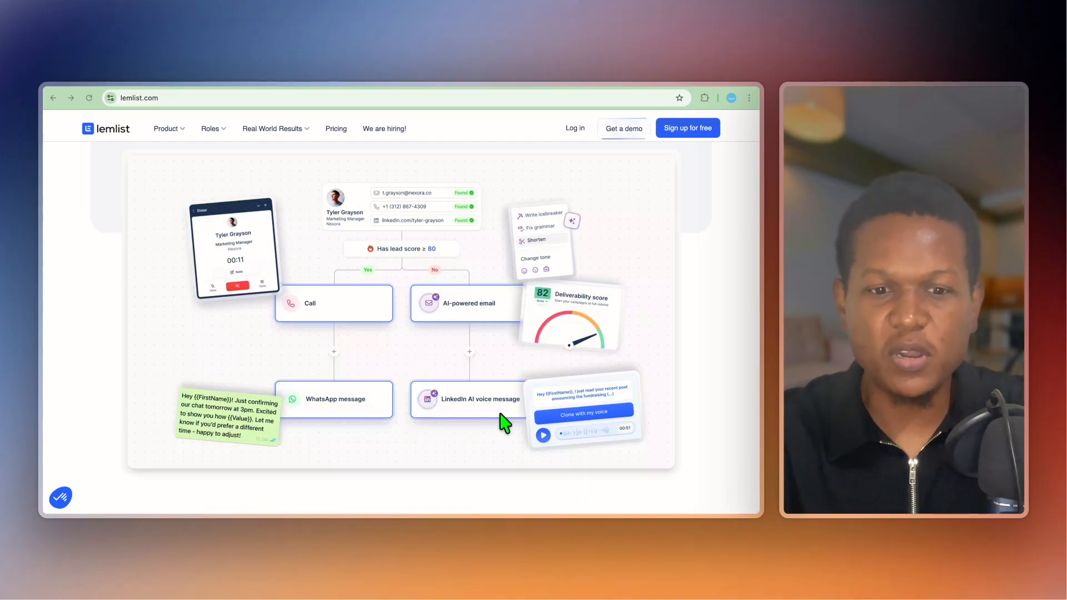
{"action": "scroll", "coordinate": [505, 423], "scroll_direction": "down", "scroll_amount": 3}
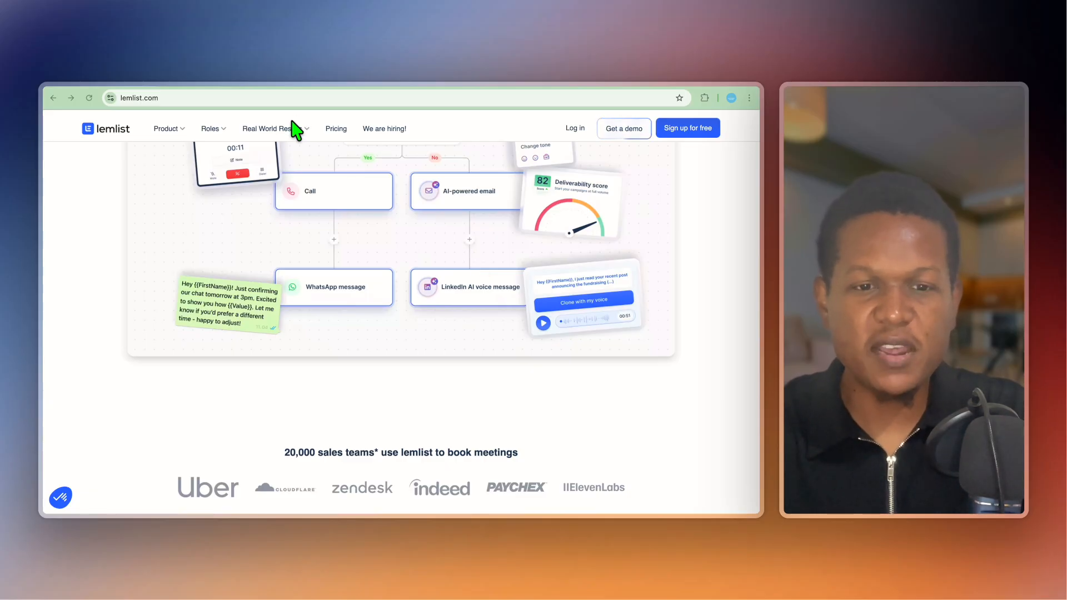
{"action": "scroll", "coordinate": [316, 244], "scroll_direction": "up", "scroll_amount": 5}
{"action": "scroll", "coordinate": [316, 245], "scroll_direction": "down", "scroll_amount": 1}
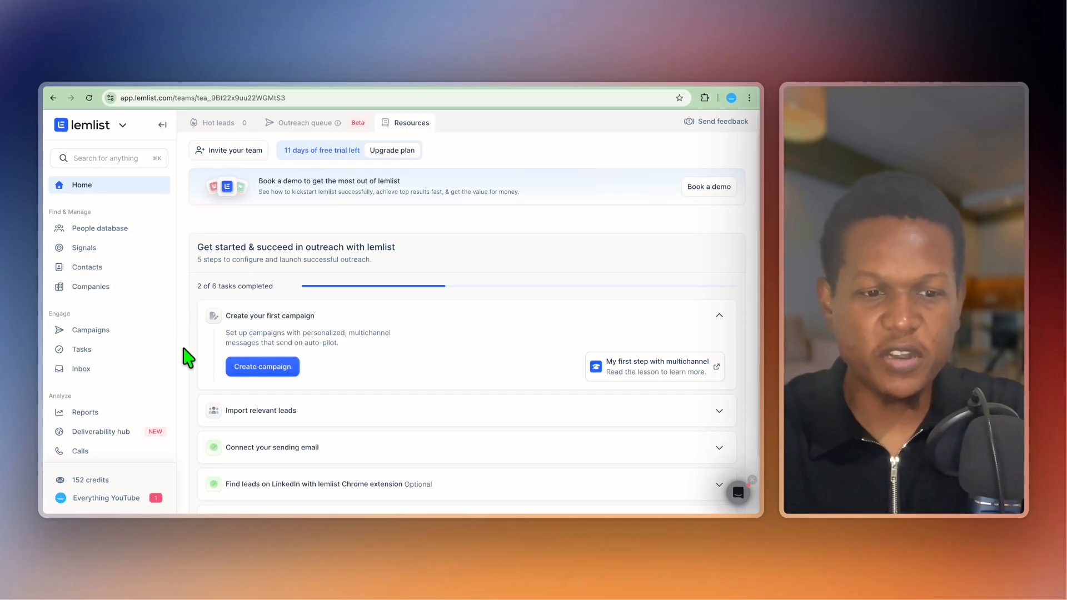
Open the account's sending settings and expand the LinkedIn section to check the connected sending account.
{"action": "left_click", "coordinate": [119, 496]}
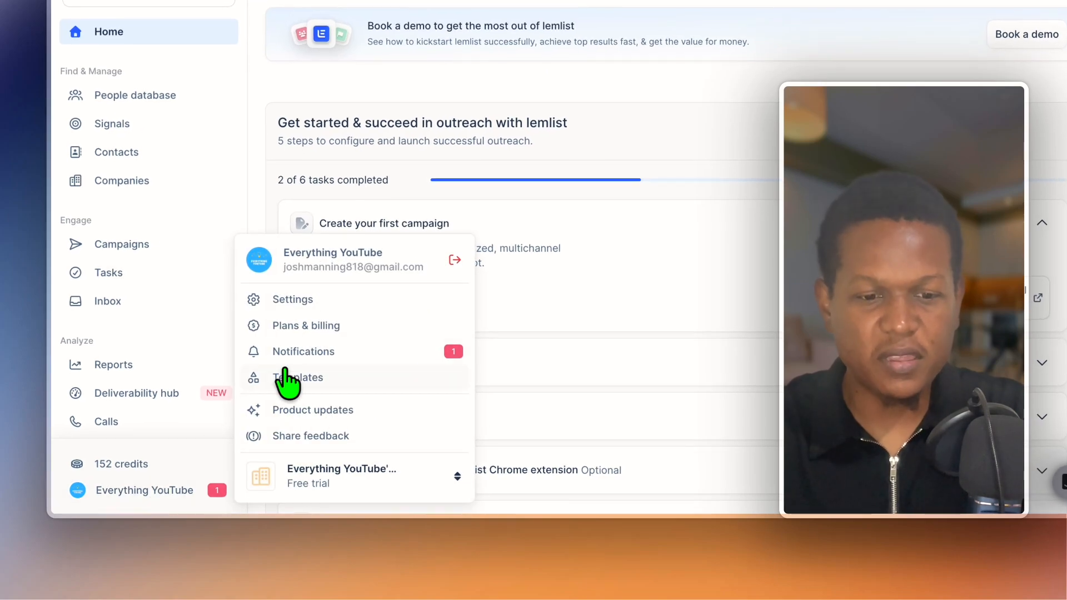
{"action": "left_click", "coordinate": [278, 300]}
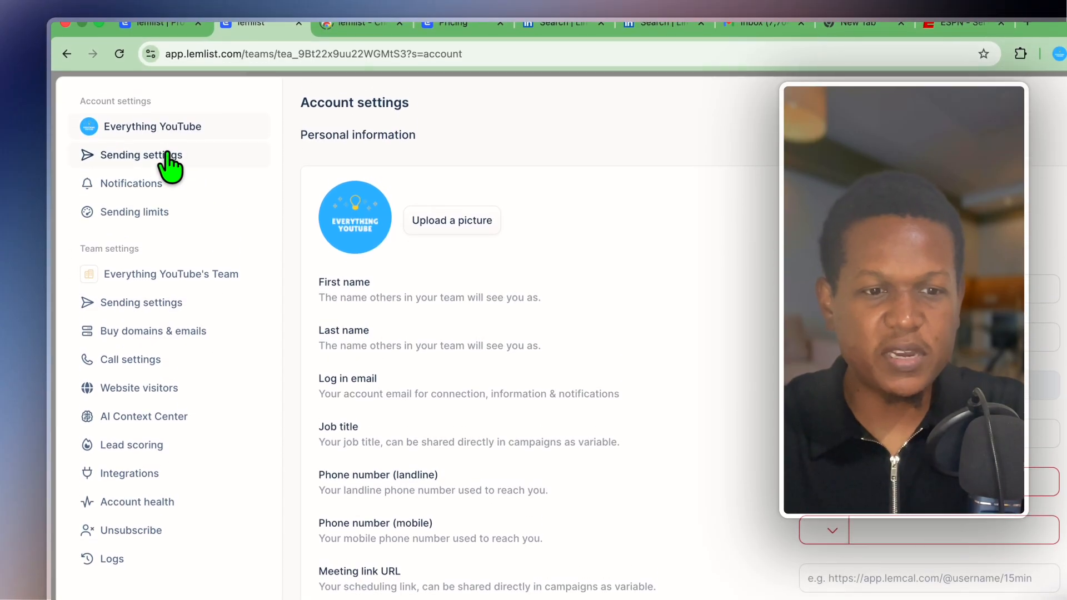
{"action": "left_click", "coordinate": [159, 155]}
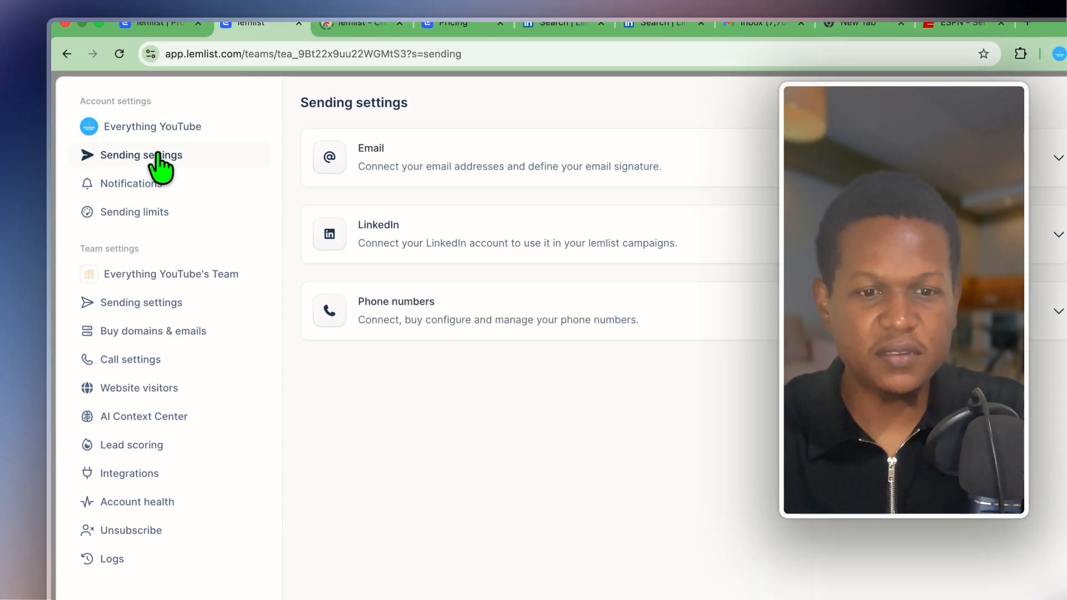
{"action": "left_click", "coordinate": [404, 245]}
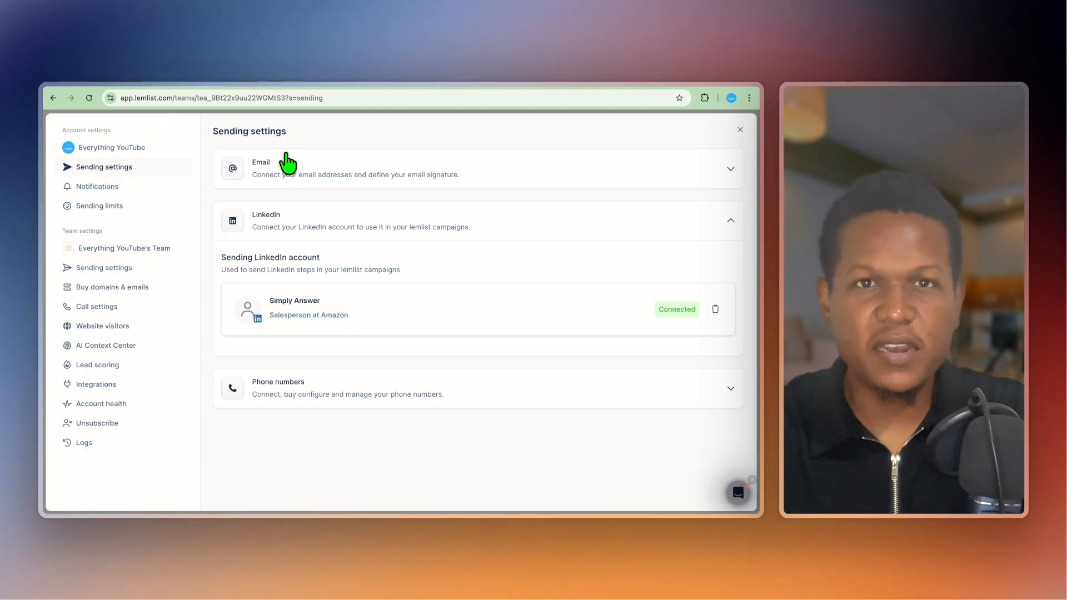
View the lemlist extension's Chrome Web Store page and its lead-import panel on the LinkedIn people search for salesforce.
{"action": "left_click", "coordinate": [244, 86]}
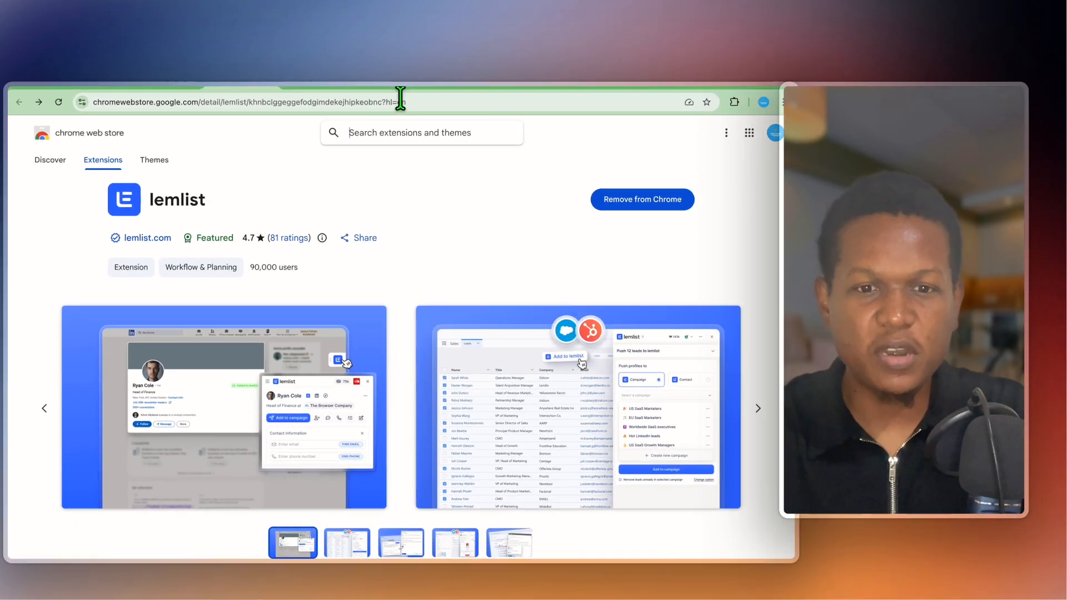
{"action": "left_click", "coordinate": [389, 91]}
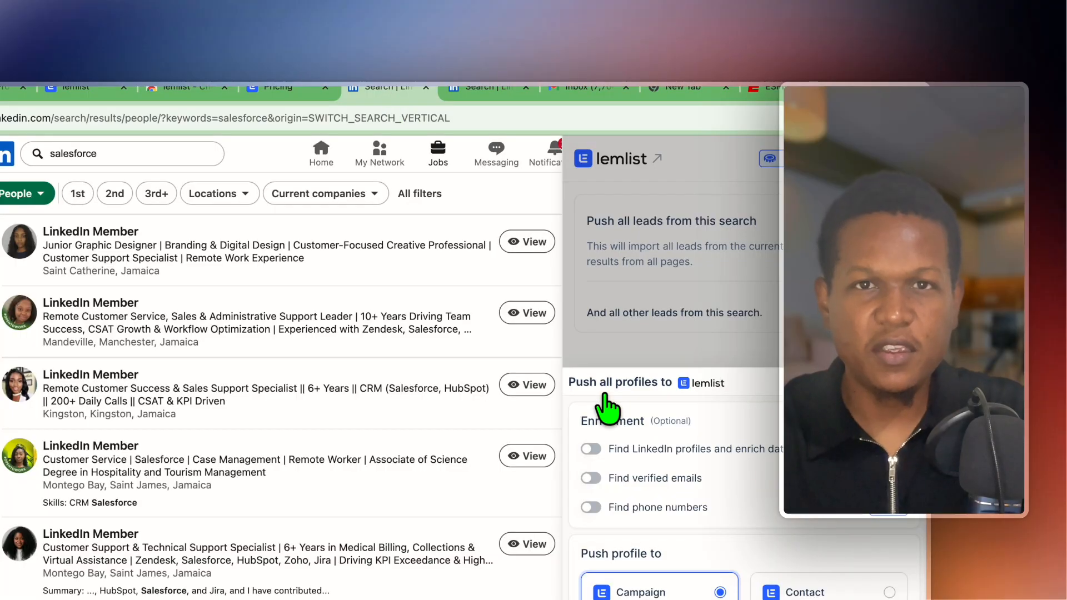
{"action": "key", "text": "Escape"}
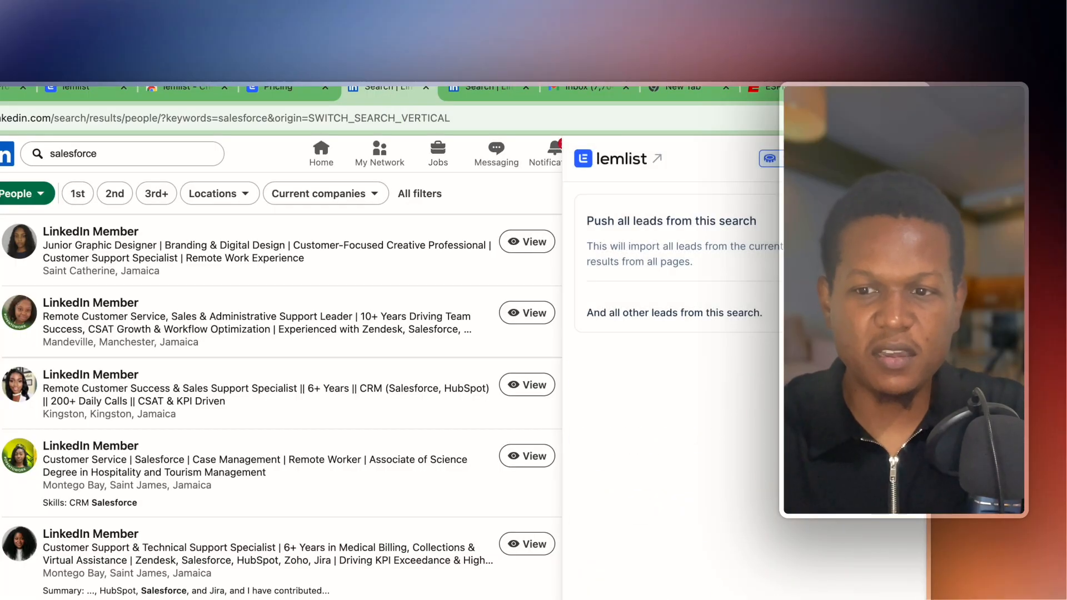
{"action": "key", "text": "Escape"}
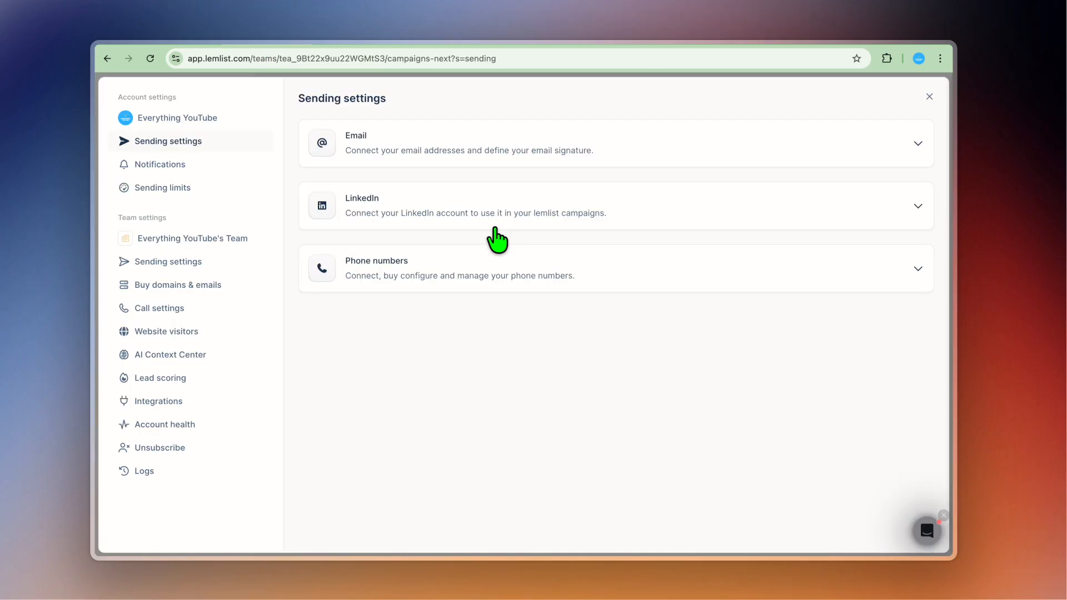
Review the connected sending email addresses in the sending settings, and close the settings.
{"action": "left_click", "coordinate": [481, 156]}
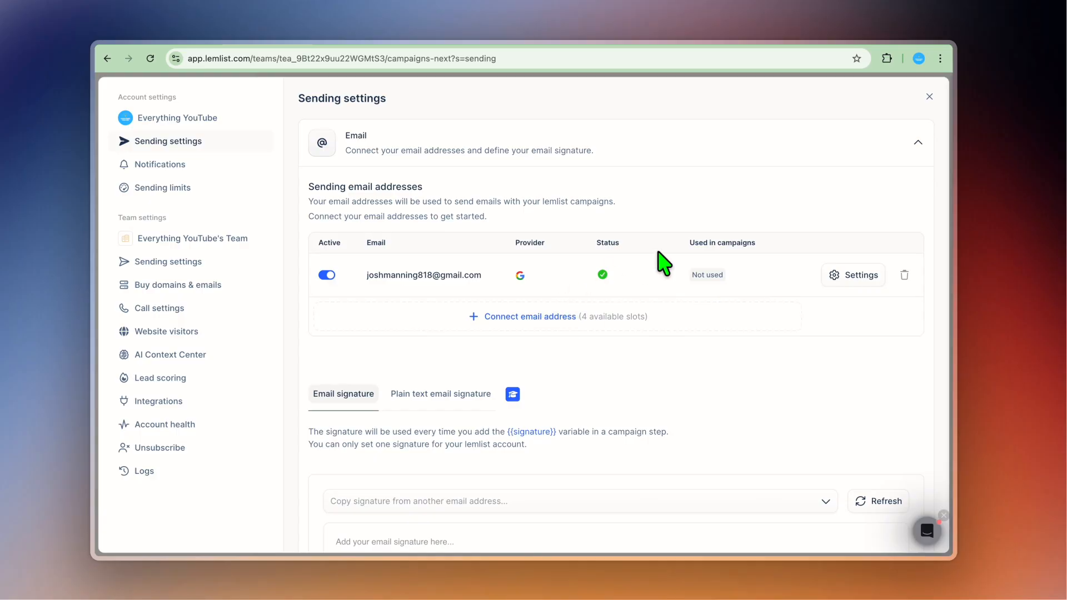
{"action": "left_click", "coordinate": [929, 97]}
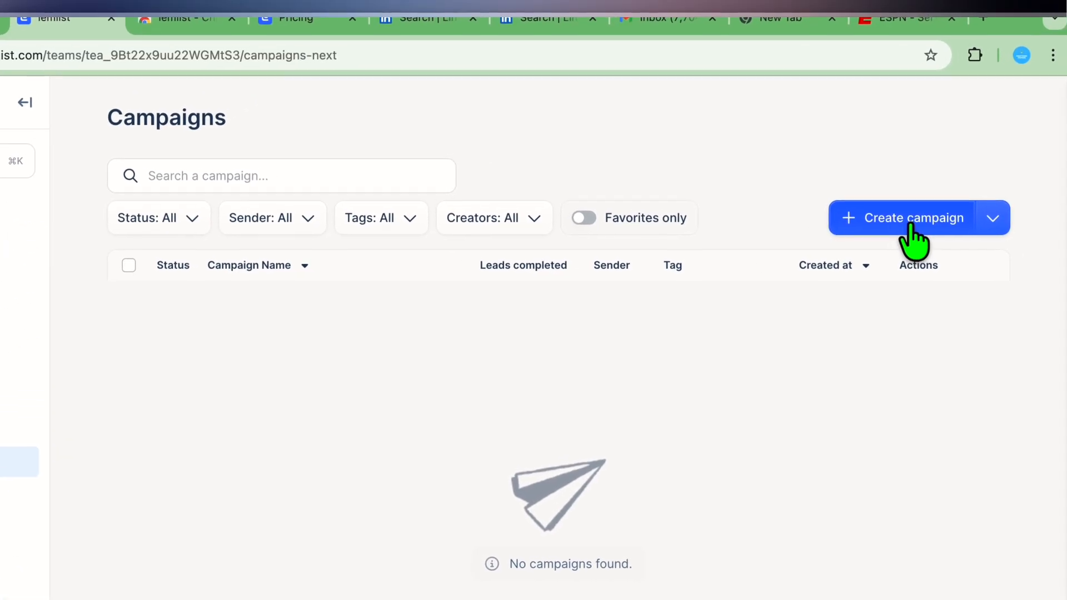
Create a manual campaign and add a LinkedIn Invitation as the first step of its sequence.
{"action": "left_click", "coordinate": [910, 225]}
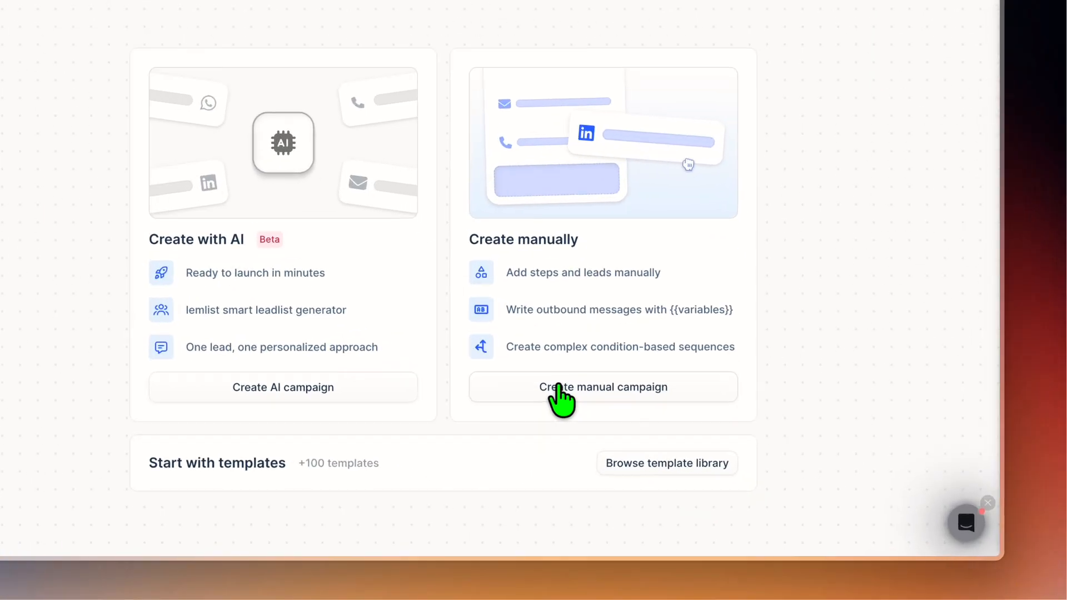
{"action": "left_click", "coordinate": [613, 428]}
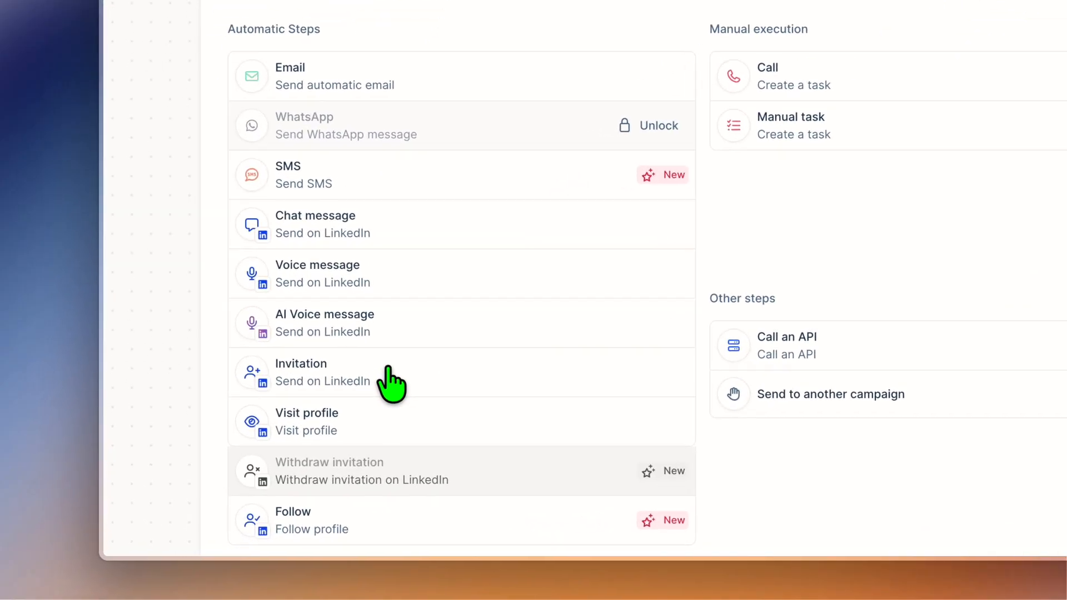
{"action": "left_click", "coordinate": [304, 432]}
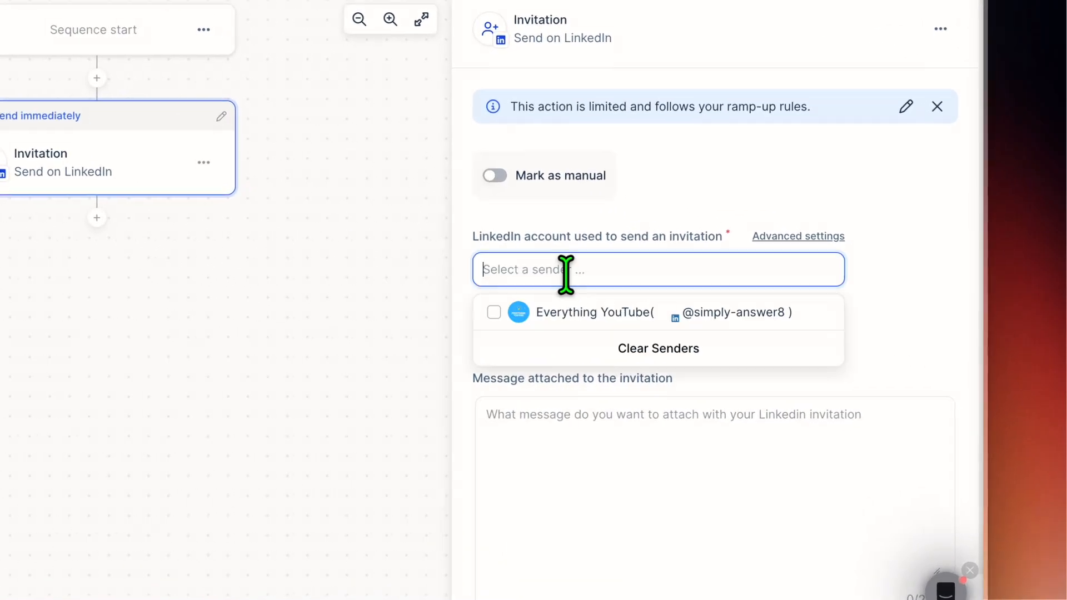
Assign the connected LinkedIn account as the sender of the Invitation step.
{"action": "left_click", "coordinate": [667, 313]}
{"action": "left_click", "coordinate": [592, 312]}
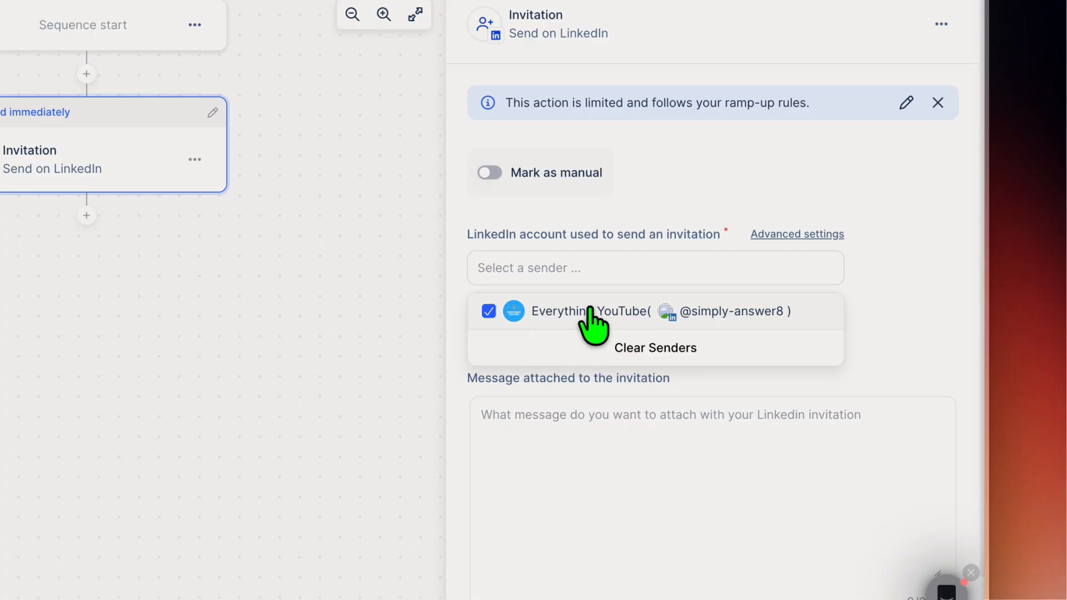
{"action": "left_click", "coordinate": [461, 422]}
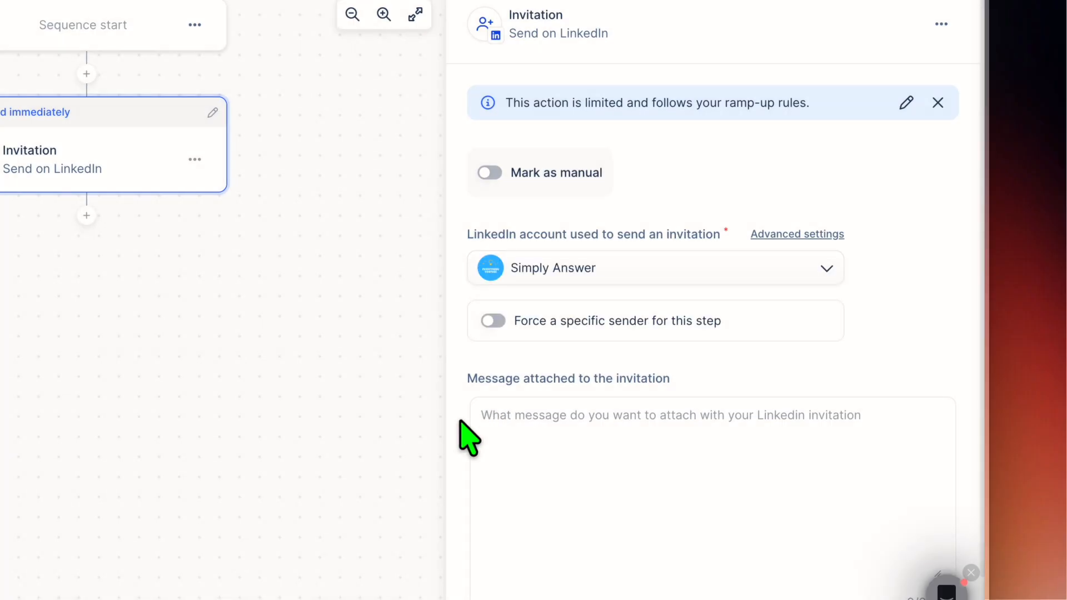
Examine the personalization variables available for the message attached to the LinkedIn invitation, without inserting any.
{"action": "left_click", "coordinate": [552, 424]}
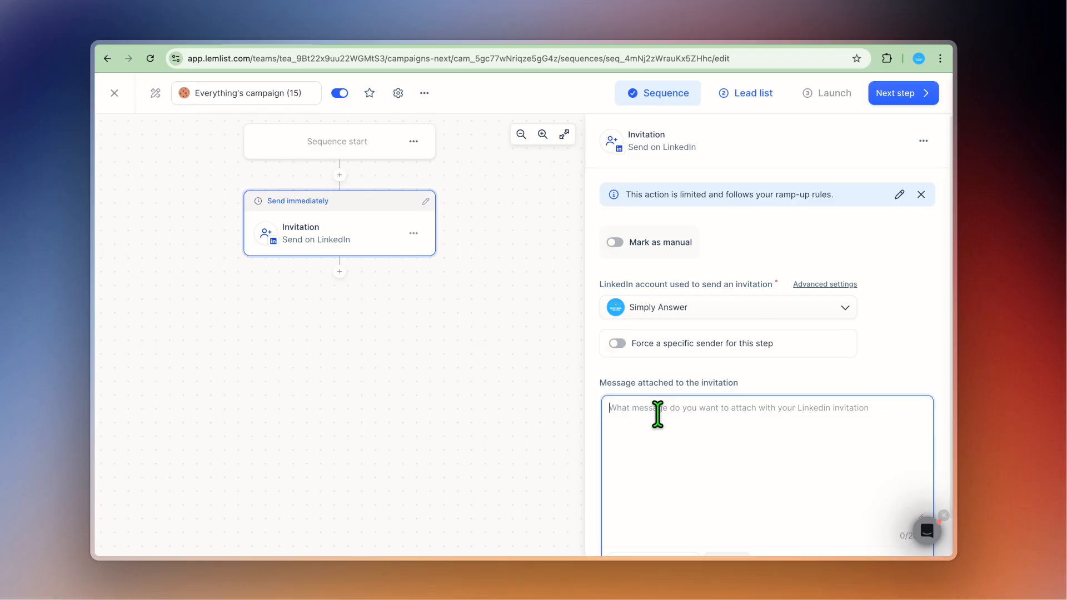
{"action": "scroll", "coordinate": [689, 423], "scroll_direction": "down", "scroll_amount": 3}
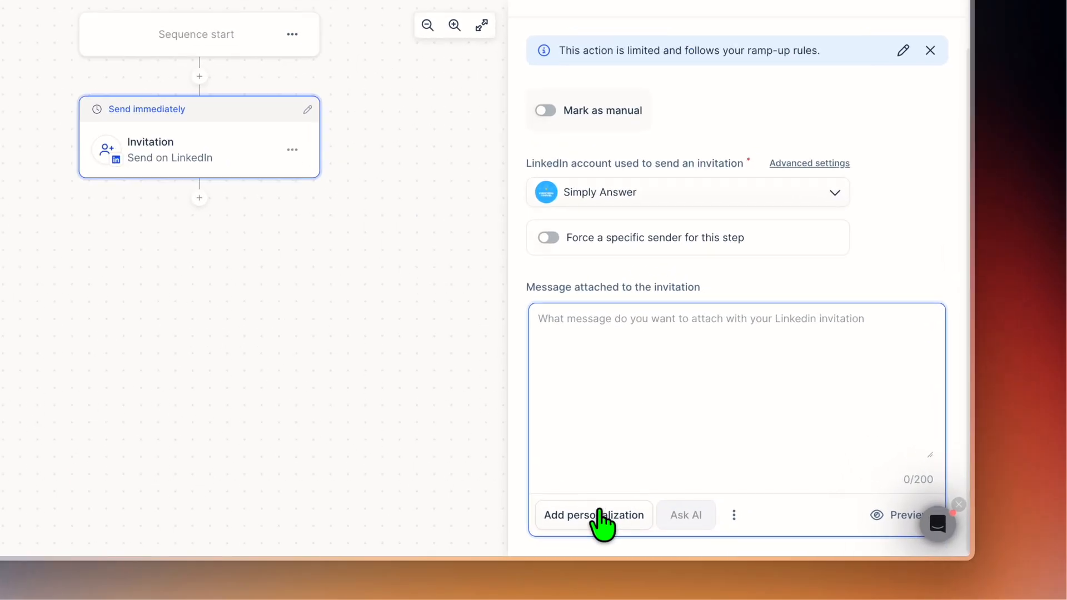
{"action": "left_click", "coordinate": [599, 514]}
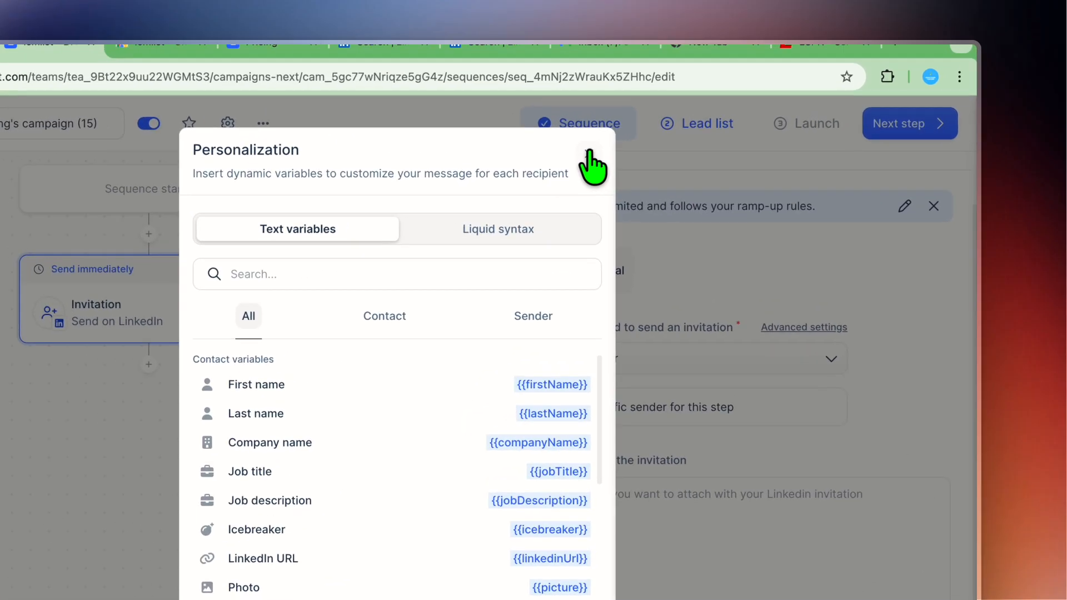
{"action": "left_click", "coordinate": [665, 115]}
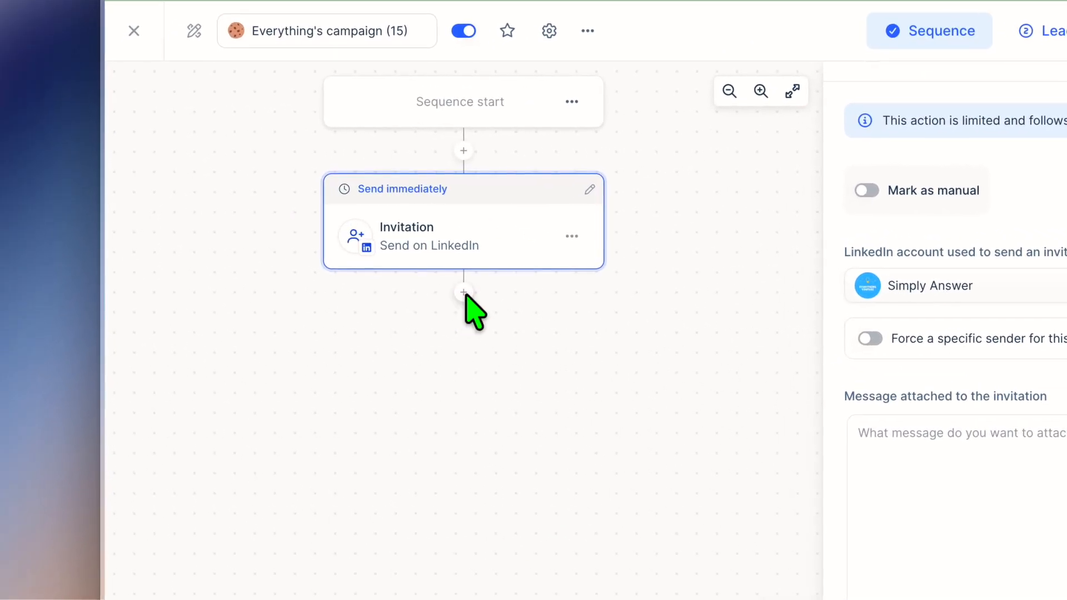
Add the LinkedIn "Accepted invite" condition after the Invitation step.
{"action": "left_click", "coordinate": [463, 292]}
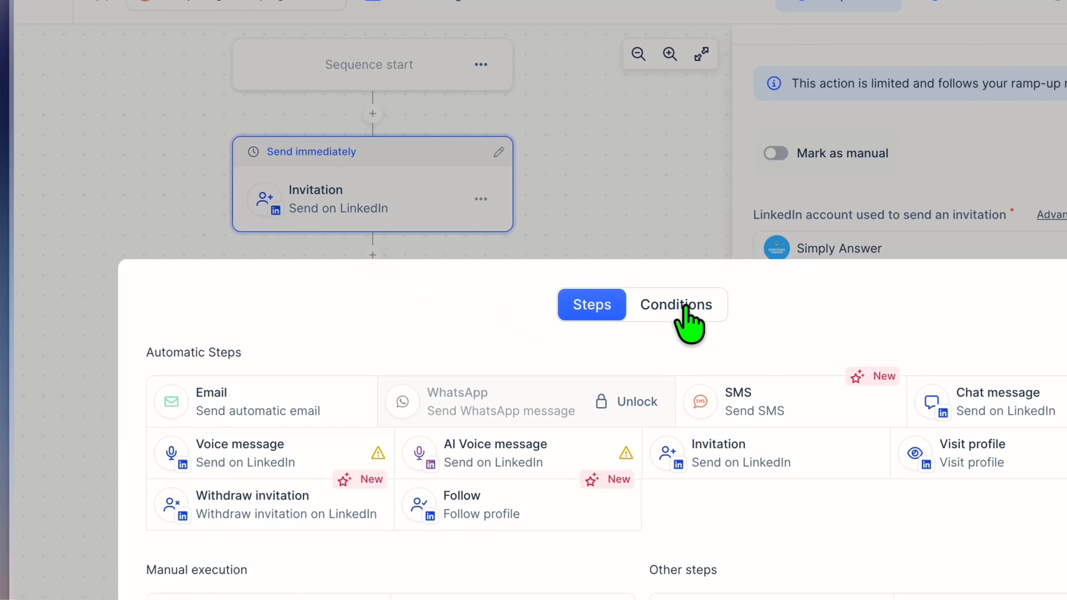
{"action": "left_click", "coordinate": [767, 342]}
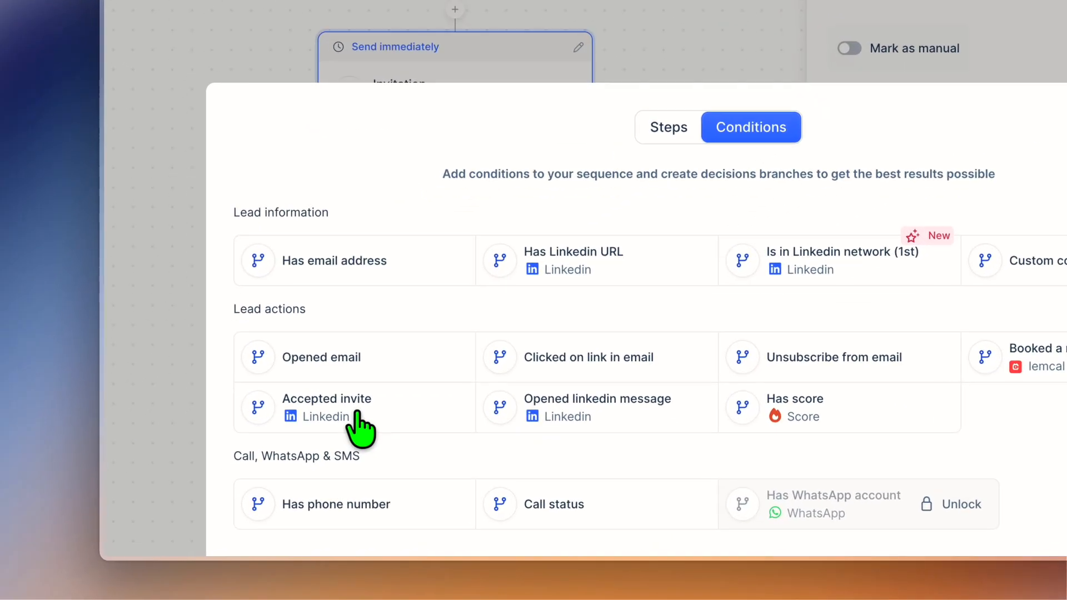
{"action": "left_click", "coordinate": [272, 461]}
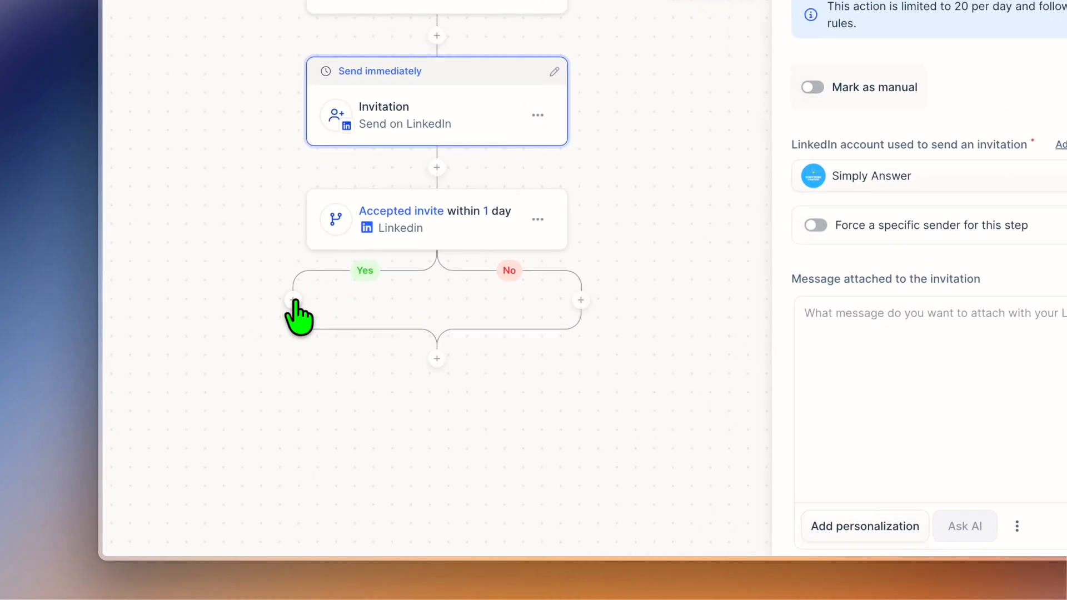
Add a LinkedIn Chat message step to the Yes branch and set its wait to 2 days.
{"action": "left_click", "coordinate": [290, 303]}
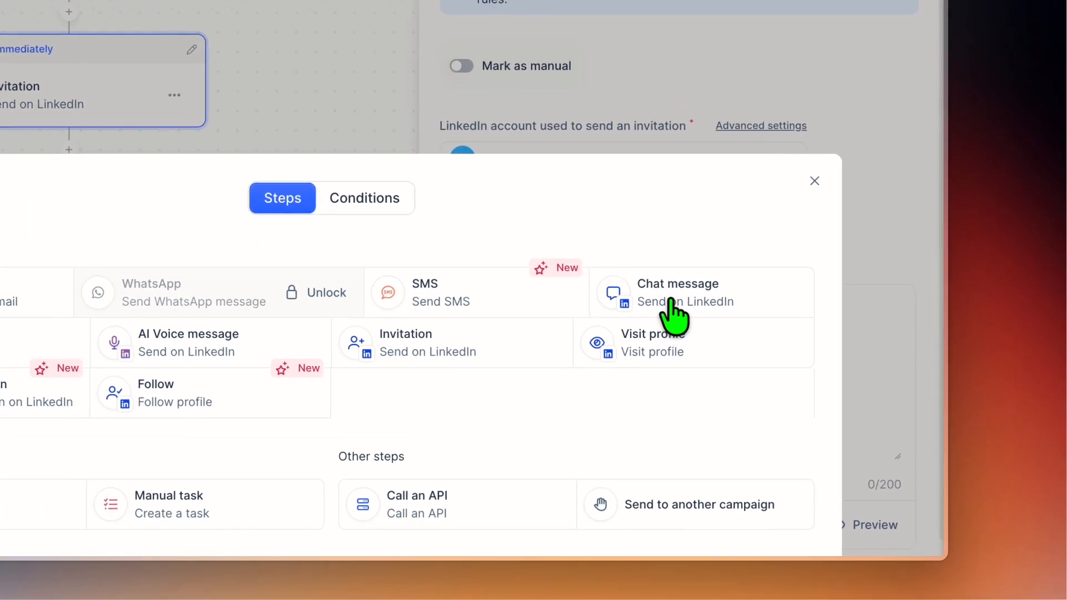
{"action": "left_click", "coordinate": [758, 368]}
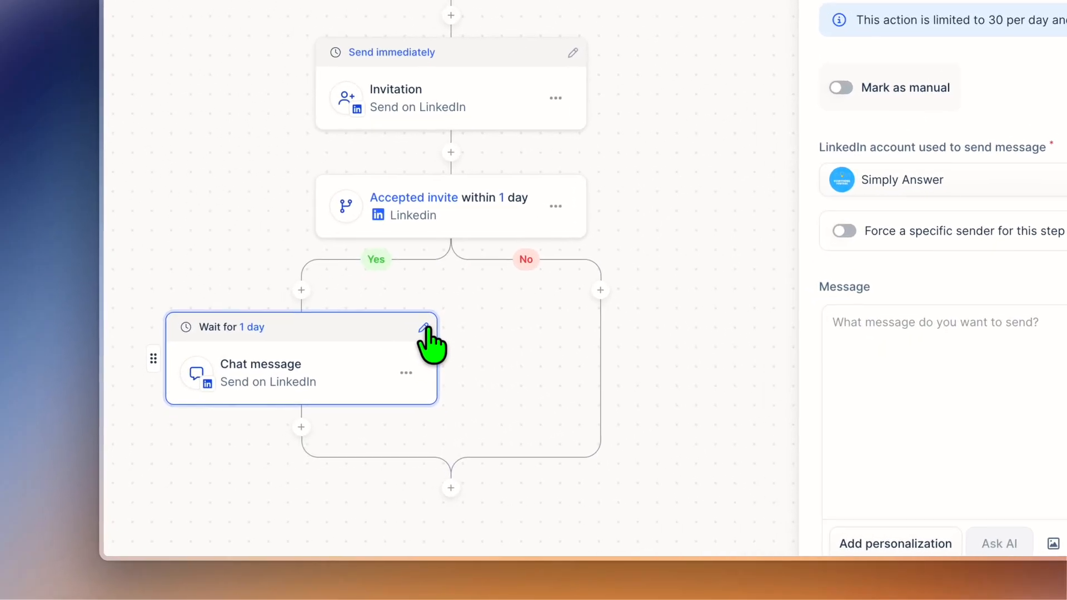
{"action": "left_click", "coordinate": [320, 395]}
{"action": "left_click", "coordinate": [235, 356]}
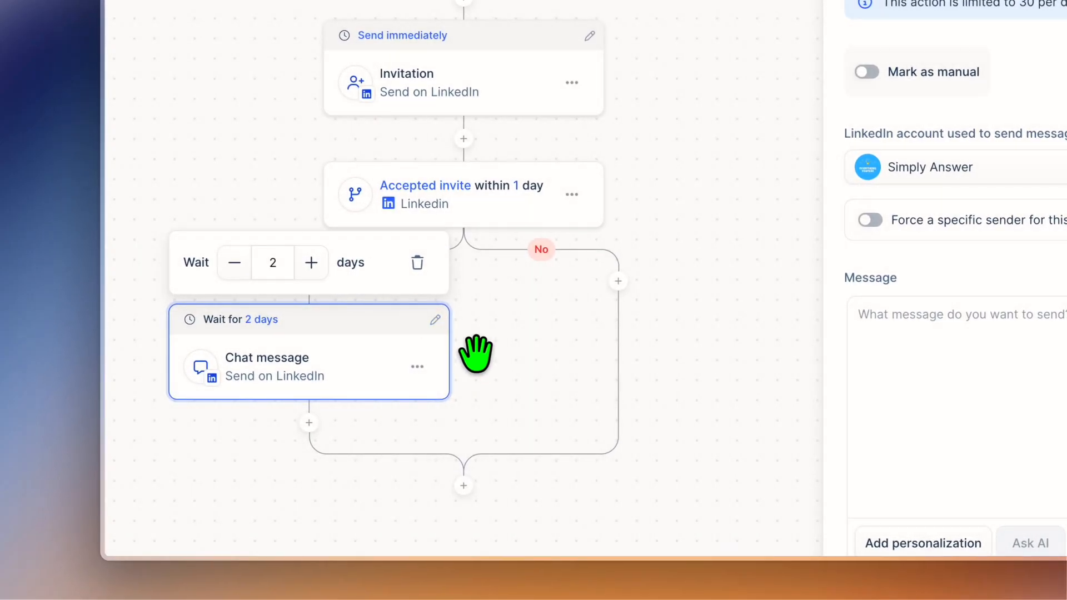
{"action": "left_click", "coordinate": [476, 353]}
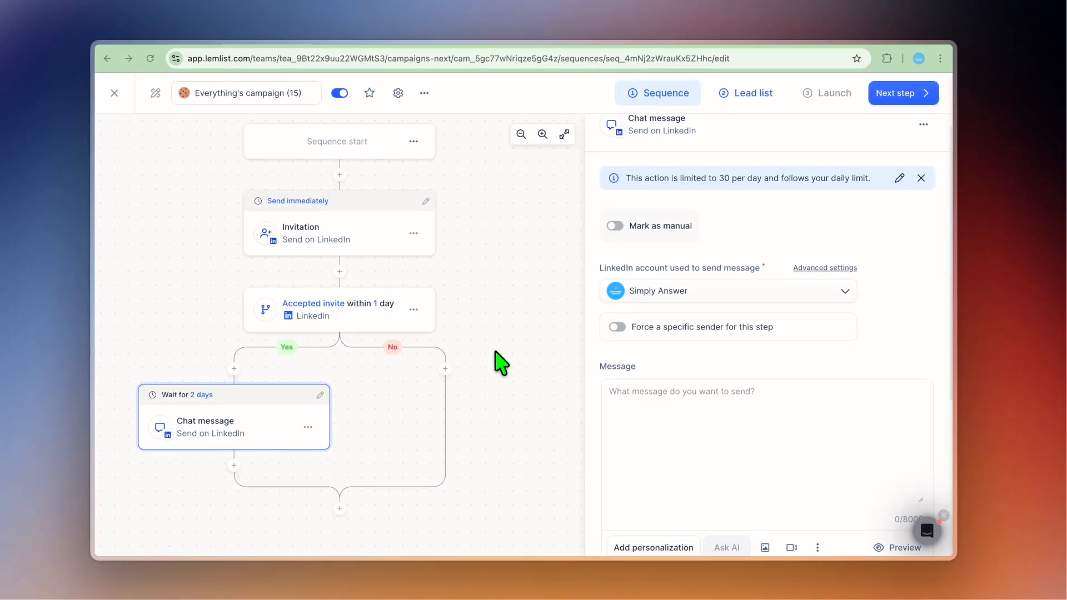
Examine the personalization variables available for the chat message on the Yes branch, without inserting any.
{"action": "scroll", "coordinate": [737, 482], "scroll_direction": "down", "scroll_amount": 3}
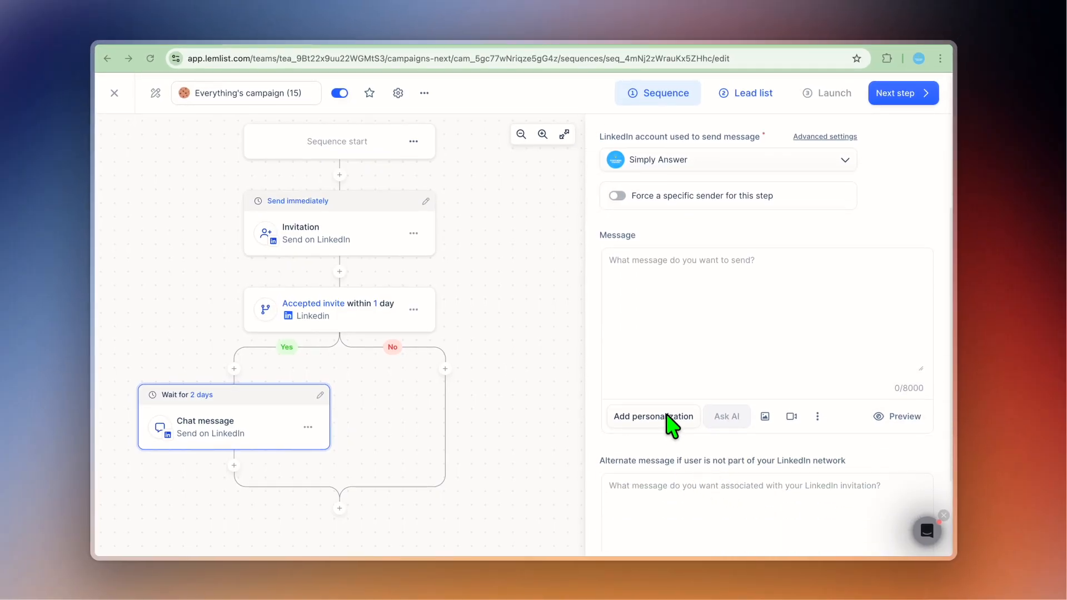
{"action": "left_click", "coordinate": [667, 417]}
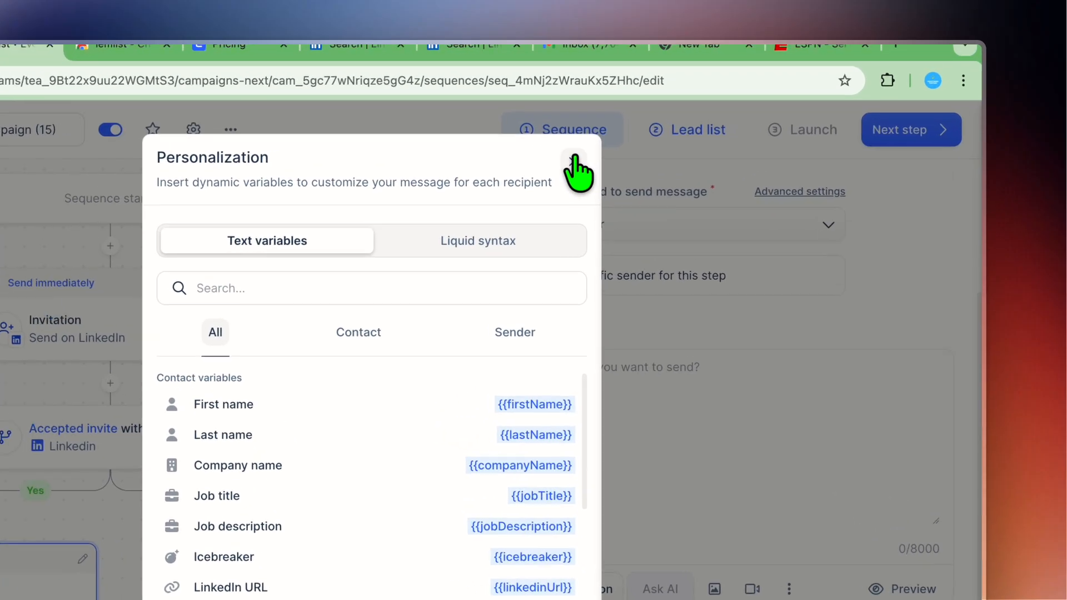
{"action": "left_click", "coordinate": [665, 115]}
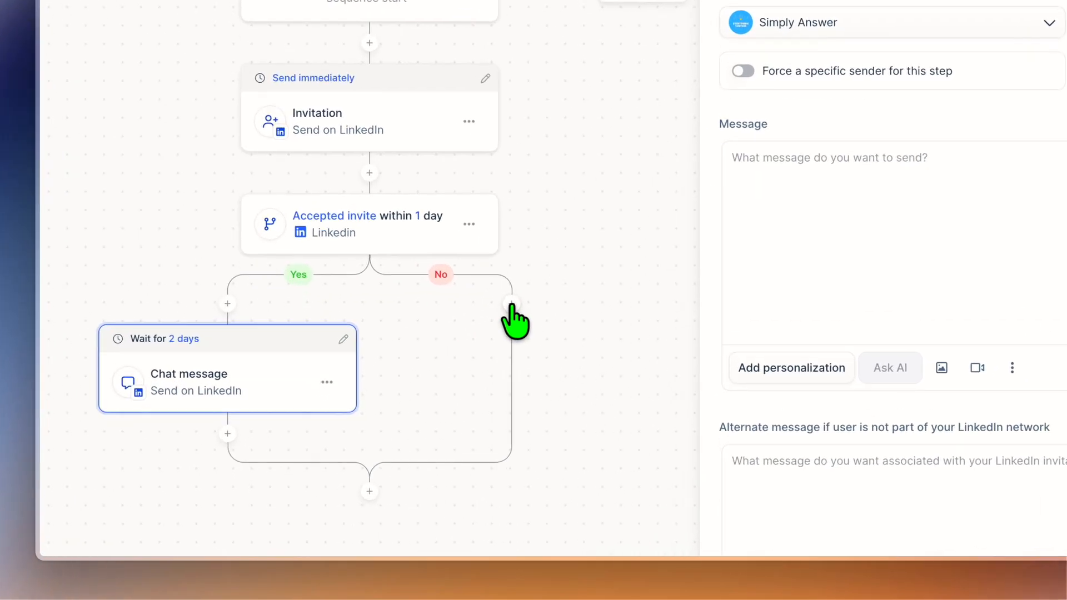
Add a LinkedIn Visit profile step to the No branch and set its wait to 2 days.
{"action": "left_click", "coordinate": [511, 304]}
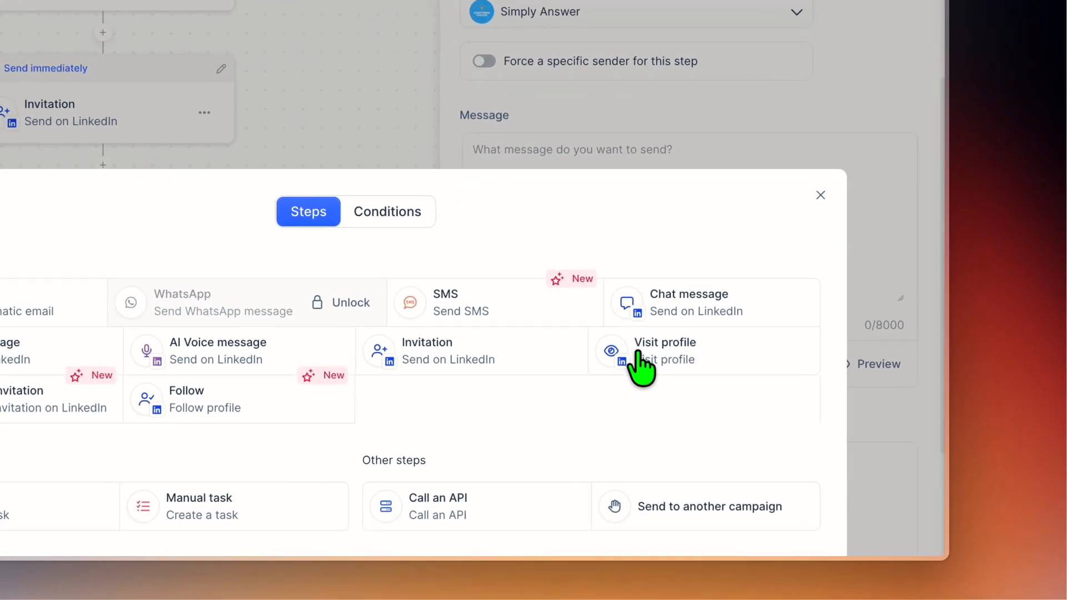
{"action": "left_click", "coordinate": [738, 411]}
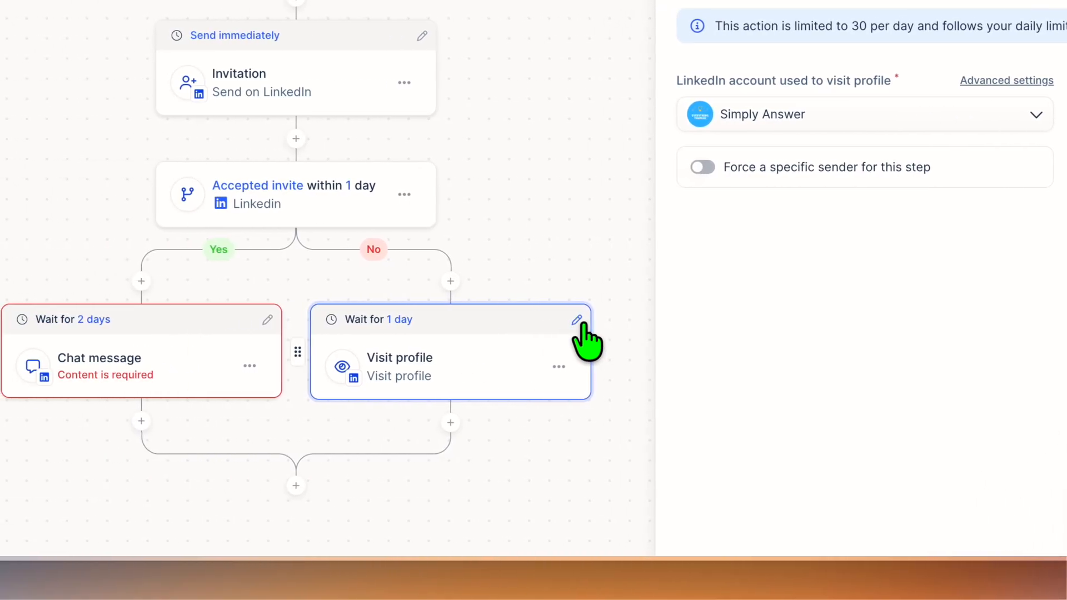
{"action": "left_click", "coordinate": [577, 320]}
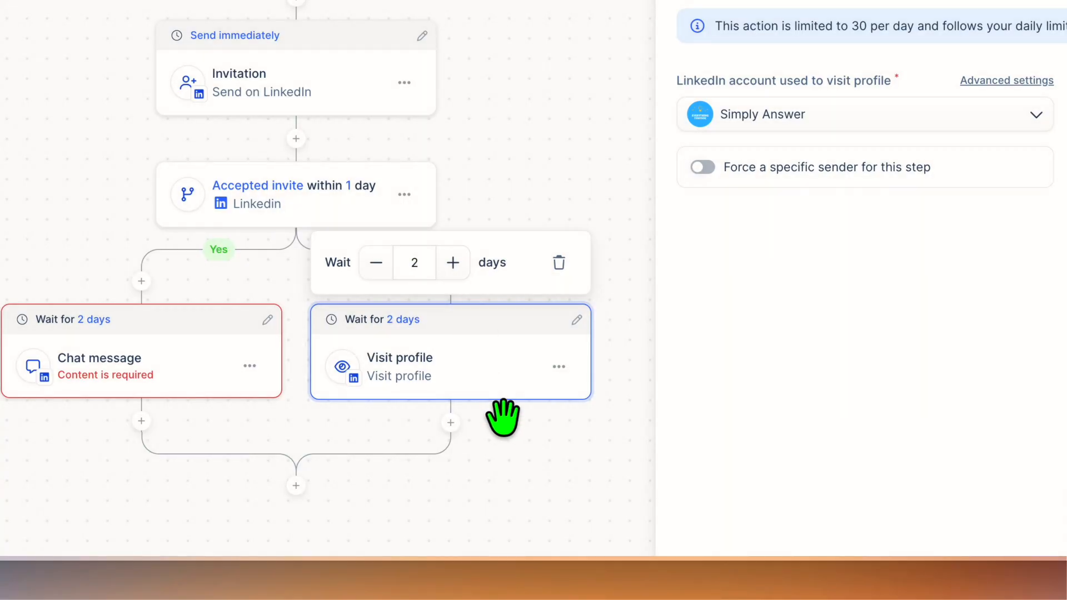
{"action": "left_click", "coordinate": [498, 431]}
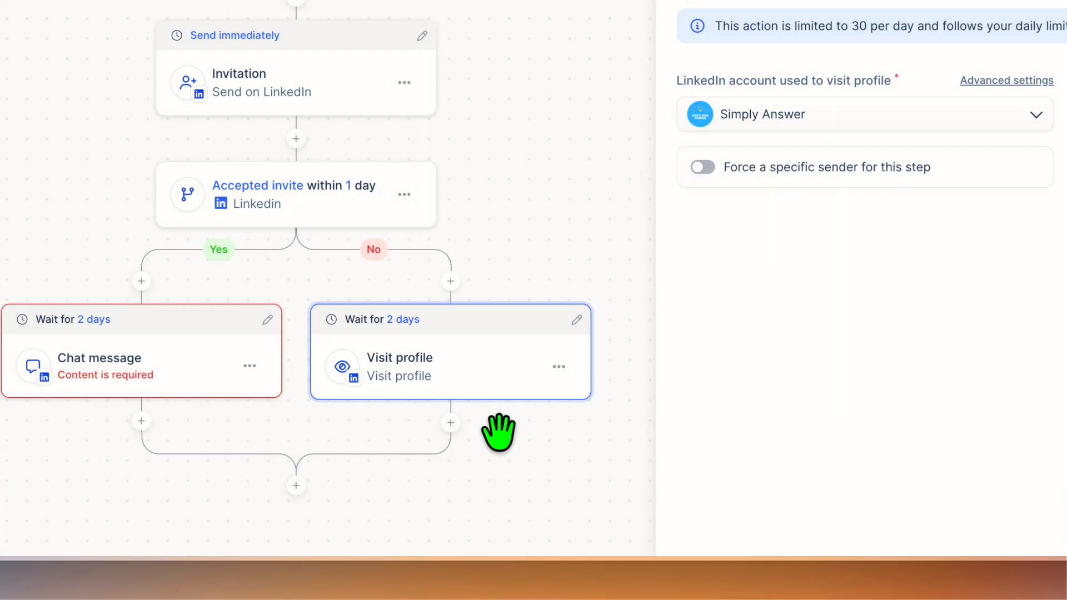
{"action": "left_click", "coordinate": [450, 424]}
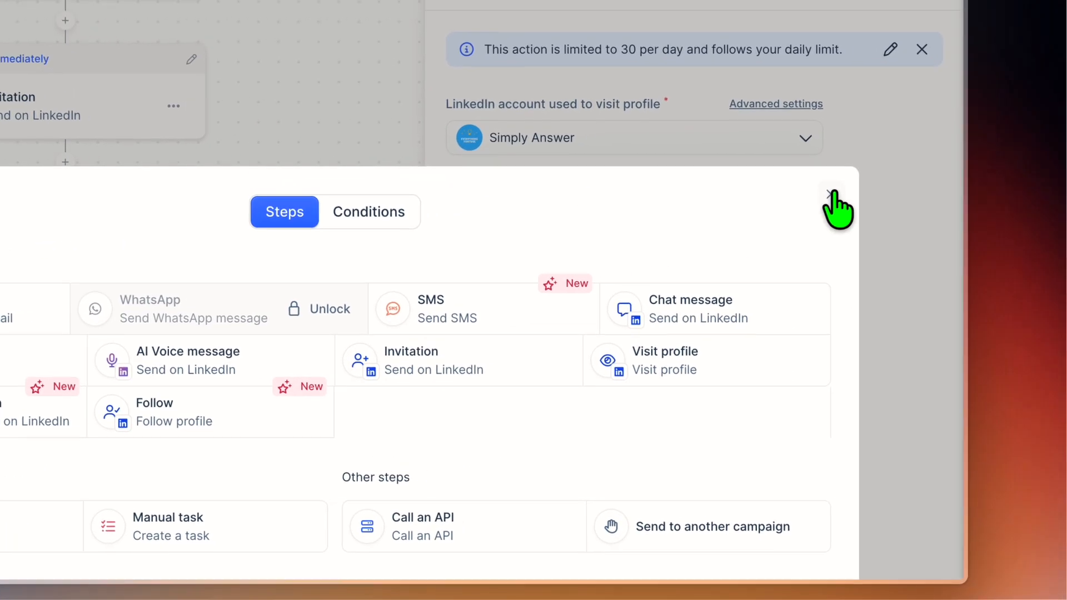
{"action": "left_click", "coordinate": [1060, 170]}
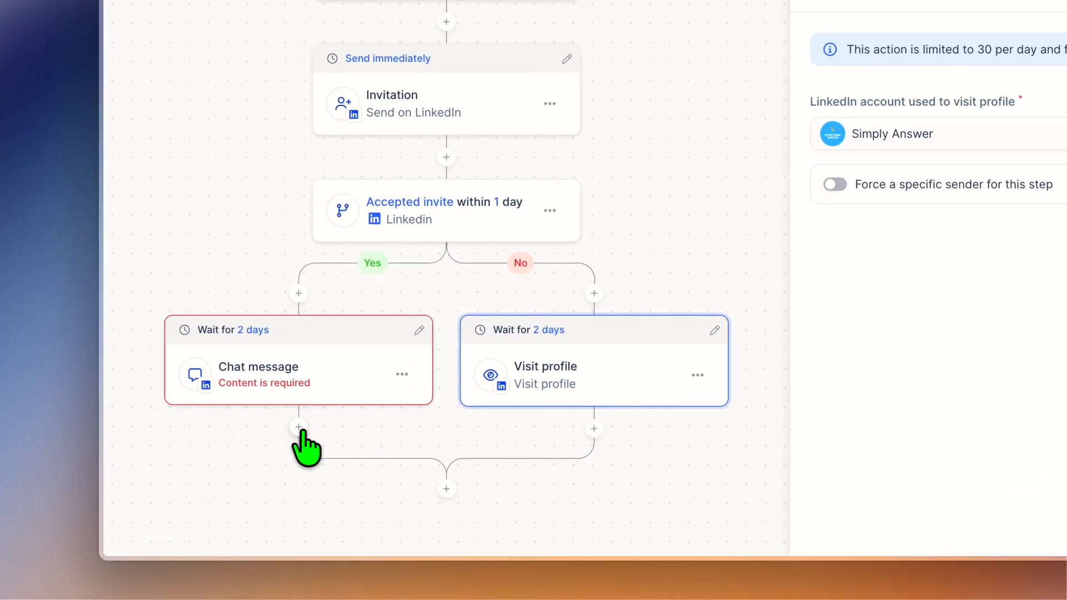
Add a second LinkedIn Chat message followed by an automatic Email step to the Yes branch below the existing chat message.
{"action": "left_click", "coordinate": [234, 464]}
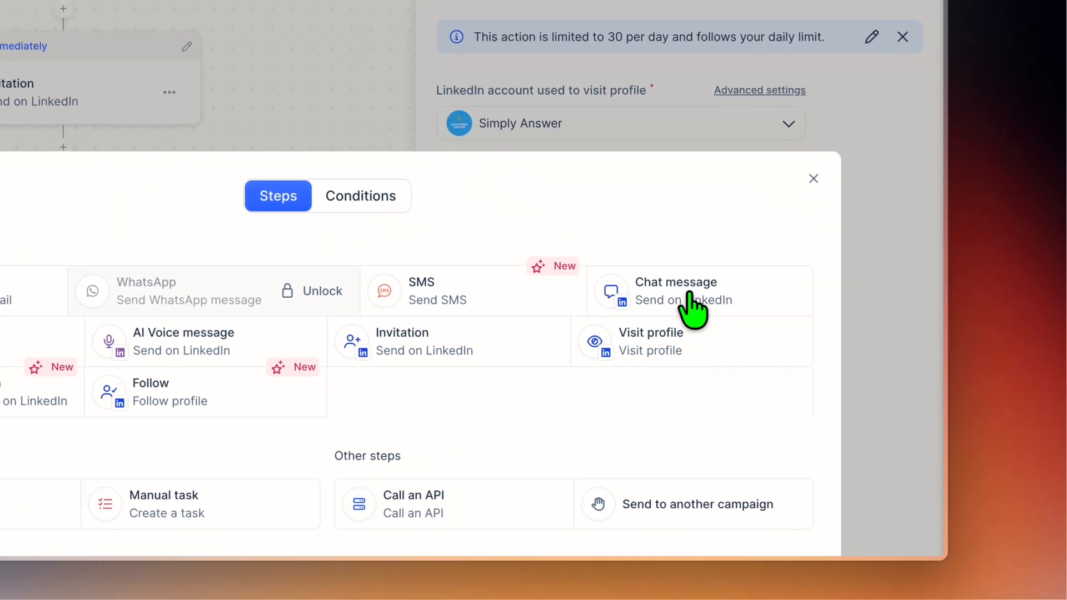
{"action": "left_click", "coordinate": [757, 358]}
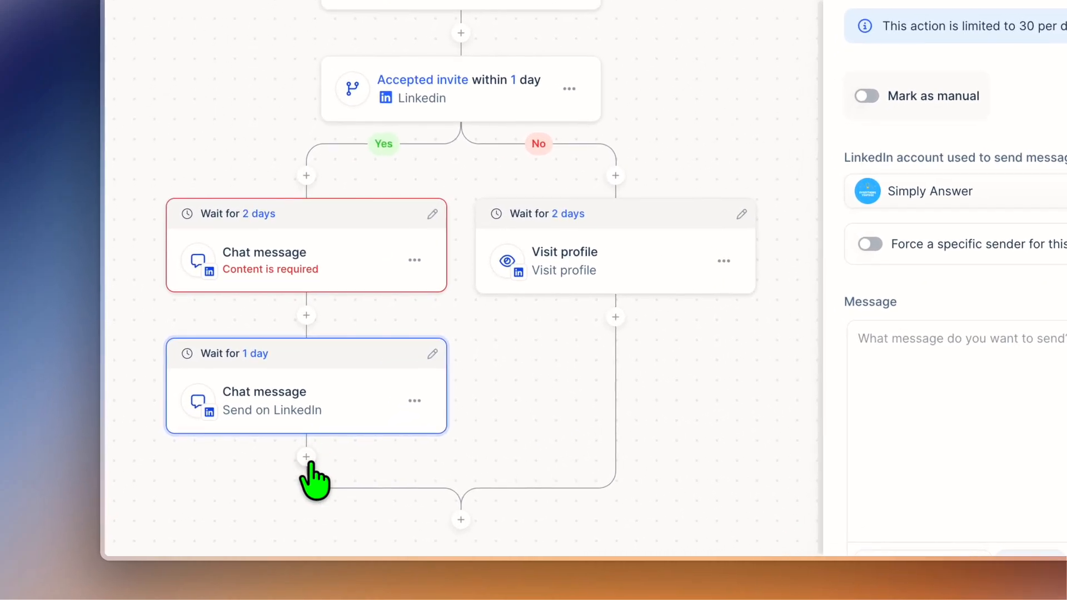
{"action": "left_click", "coordinate": [304, 462]}
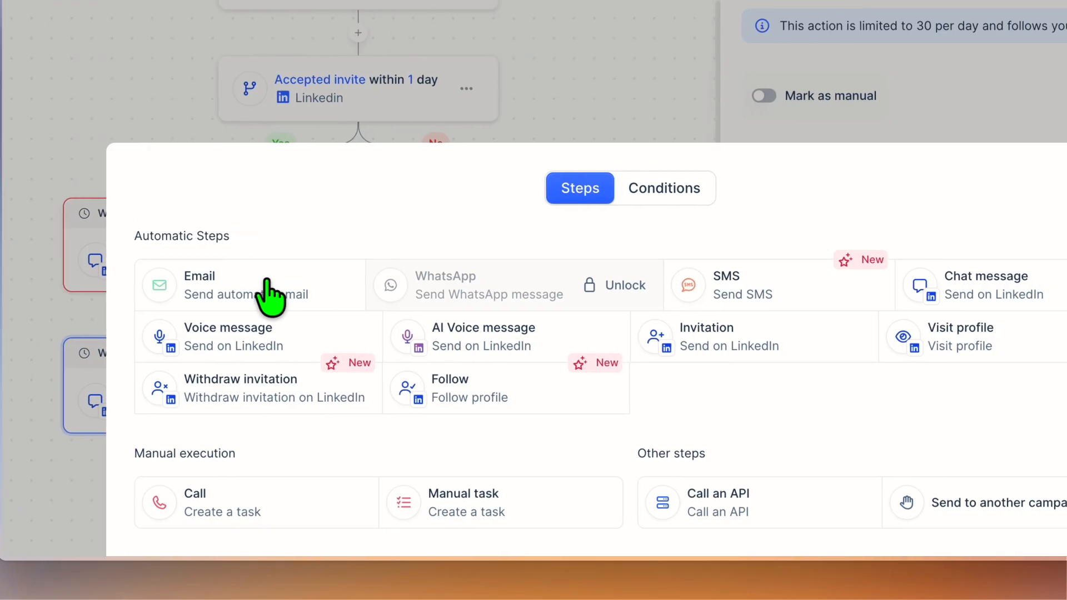
{"action": "left_click", "coordinate": [269, 293]}
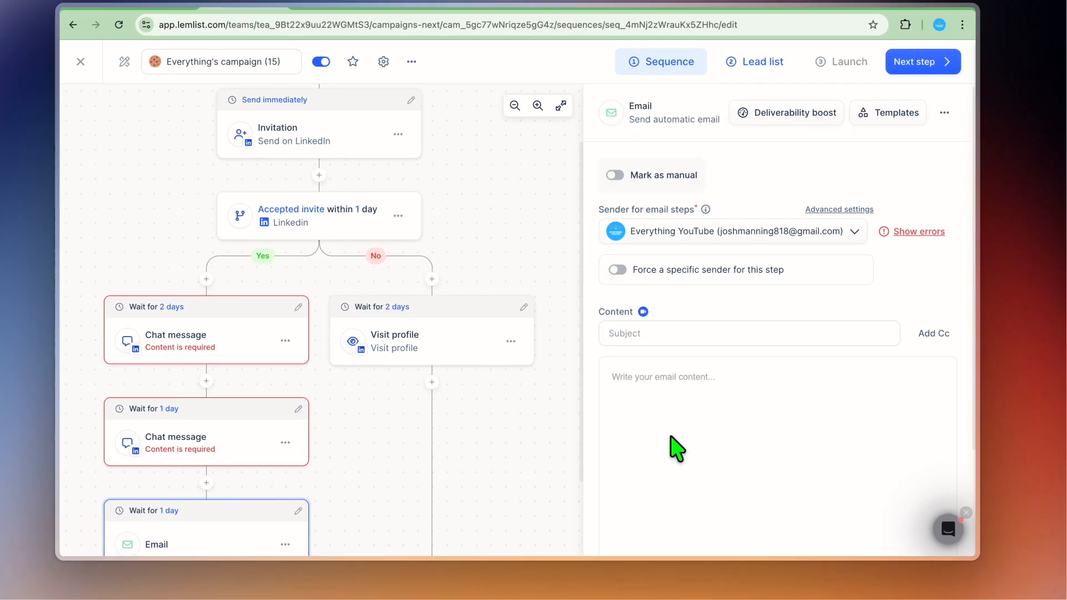
{"action": "scroll", "coordinate": [672, 452], "scroll_direction": "down", "scroll_amount": 2}
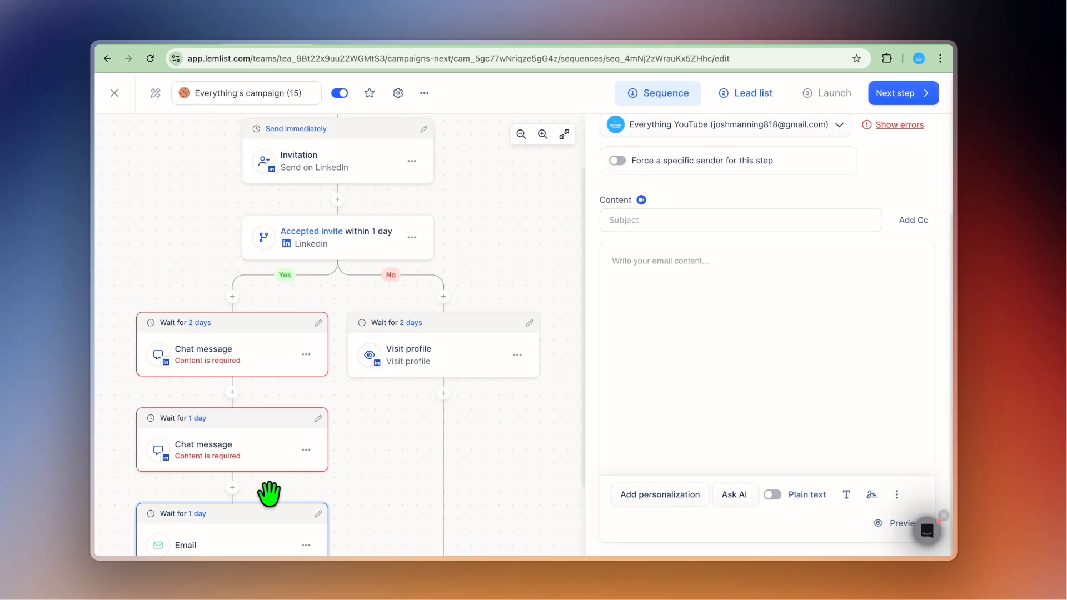
{"action": "scroll", "coordinate": [269, 493], "scroll_direction": "down", "scroll_amount": 3}
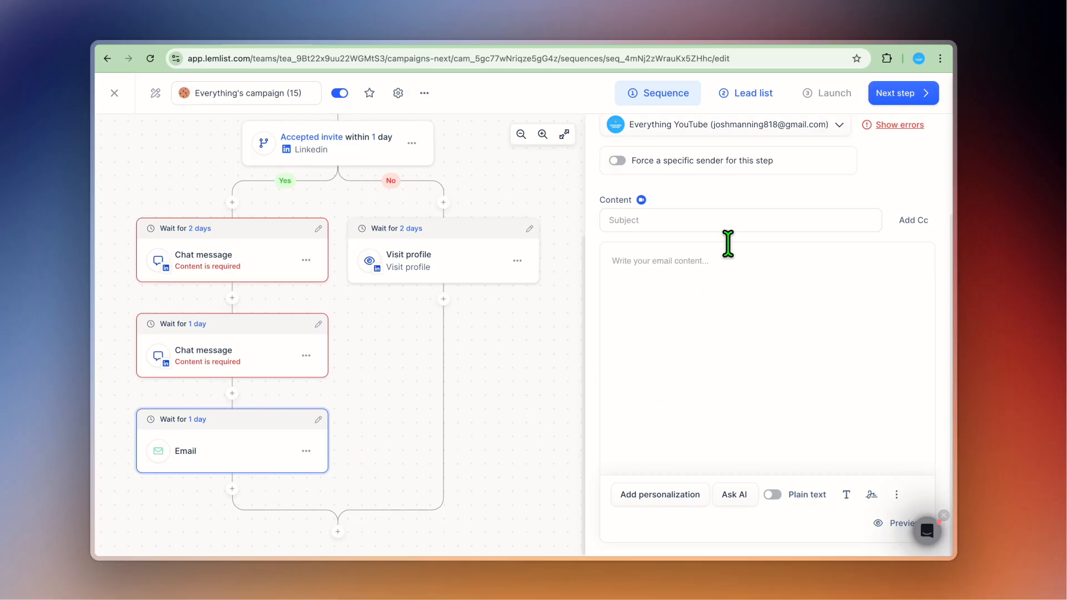
Examine the People database filters for importing new leads in the campaign's lead list, including company, job title and department, without importing any.
{"action": "left_click", "coordinate": [743, 96]}
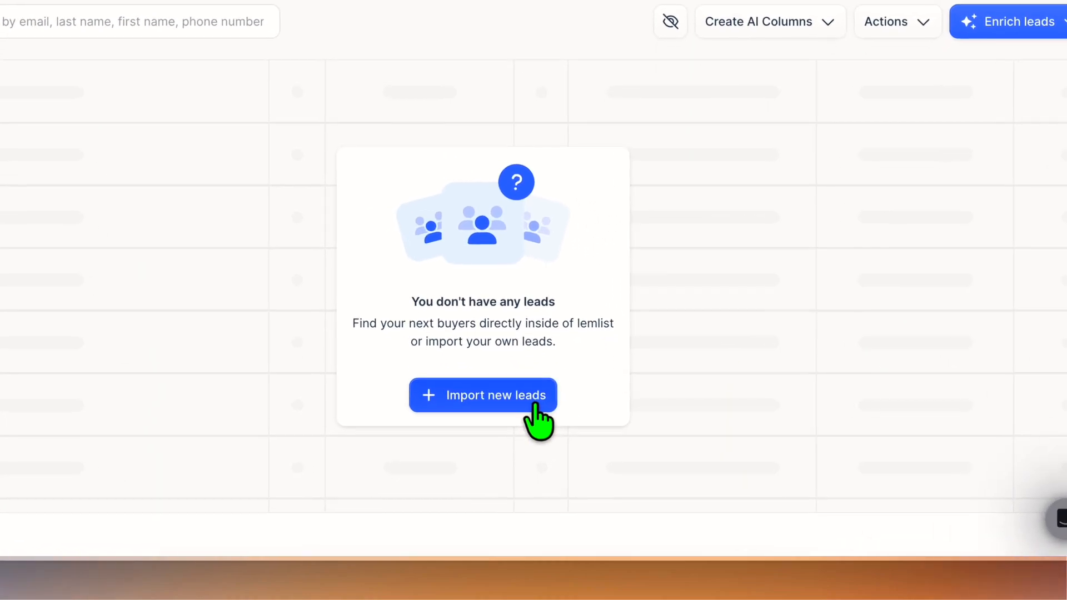
{"action": "left_click", "coordinate": [553, 451]}
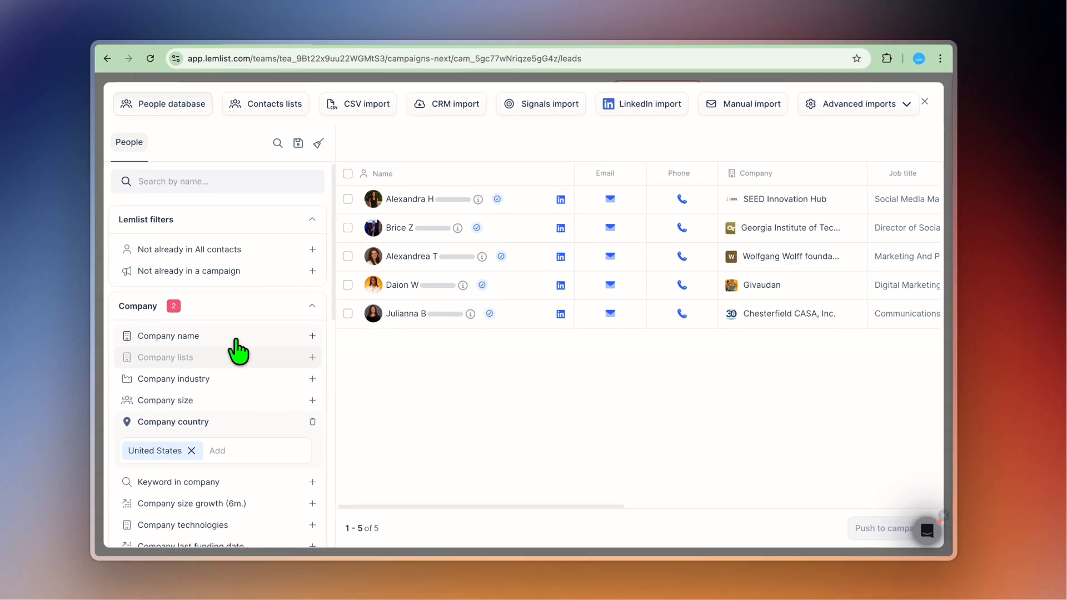
{"action": "scroll", "coordinate": [240, 403], "scroll_direction": "down", "scroll_amount": 2}
{"action": "scroll", "coordinate": [241, 403], "scroll_direction": "down", "scroll_amount": 3}
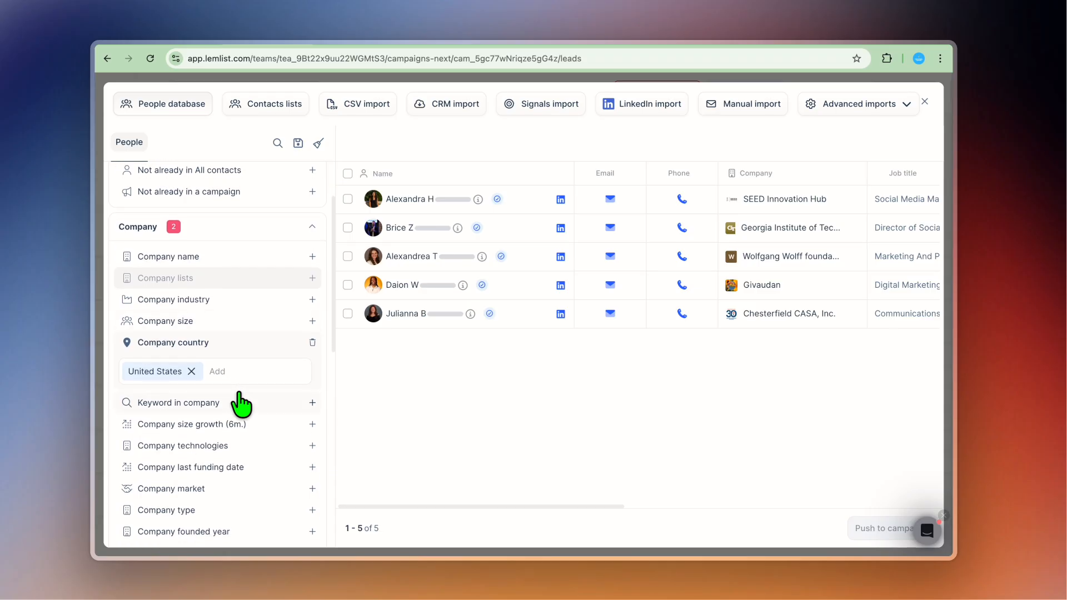
{"action": "scroll", "coordinate": [236, 321], "scroll_direction": "down", "scroll_amount": 3}
{"action": "scroll", "coordinate": [238, 324], "scroll_direction": "down", "scroll_amount": 10}
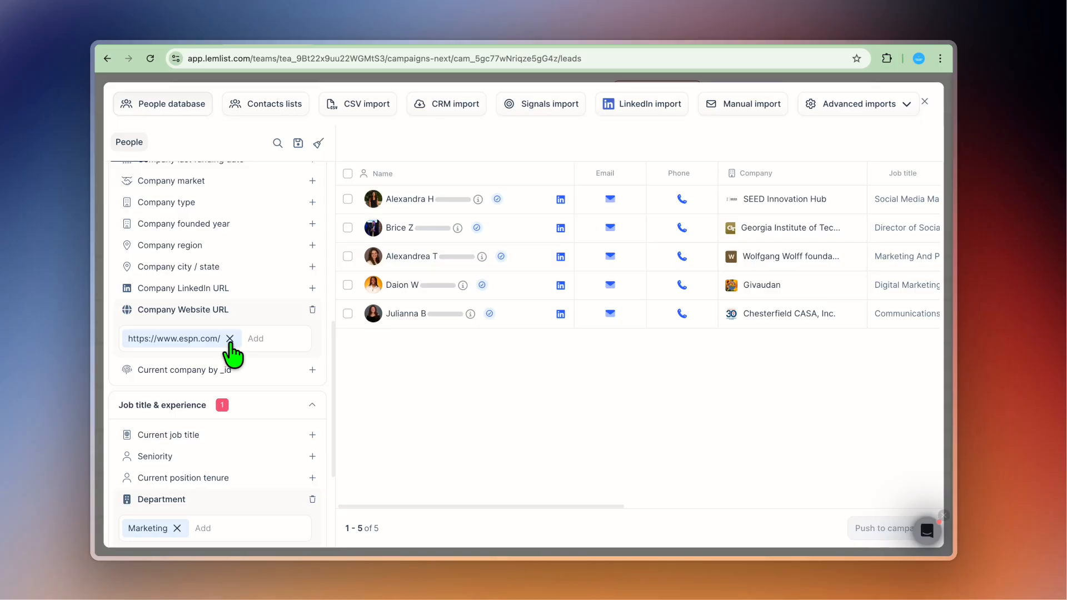
{"action": "scroll", "coordinate": [231, 345], "scroll_direction": "down", "scroll_amount": 3}
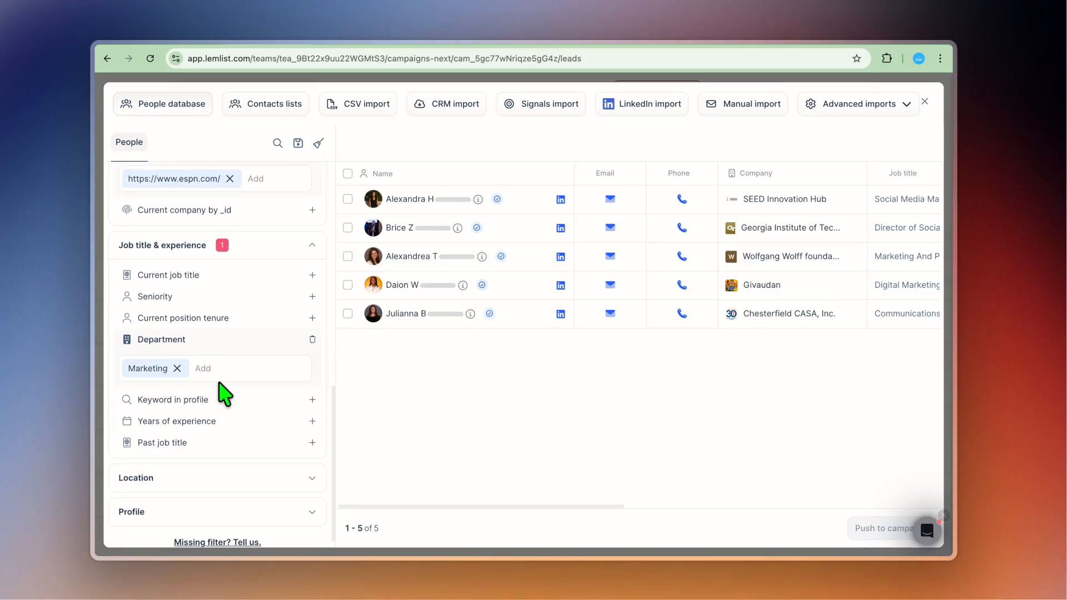
{"action": "scroll", "coordinate": [224, 395], "scroll_direction": "up", "scroll_amount": 7}
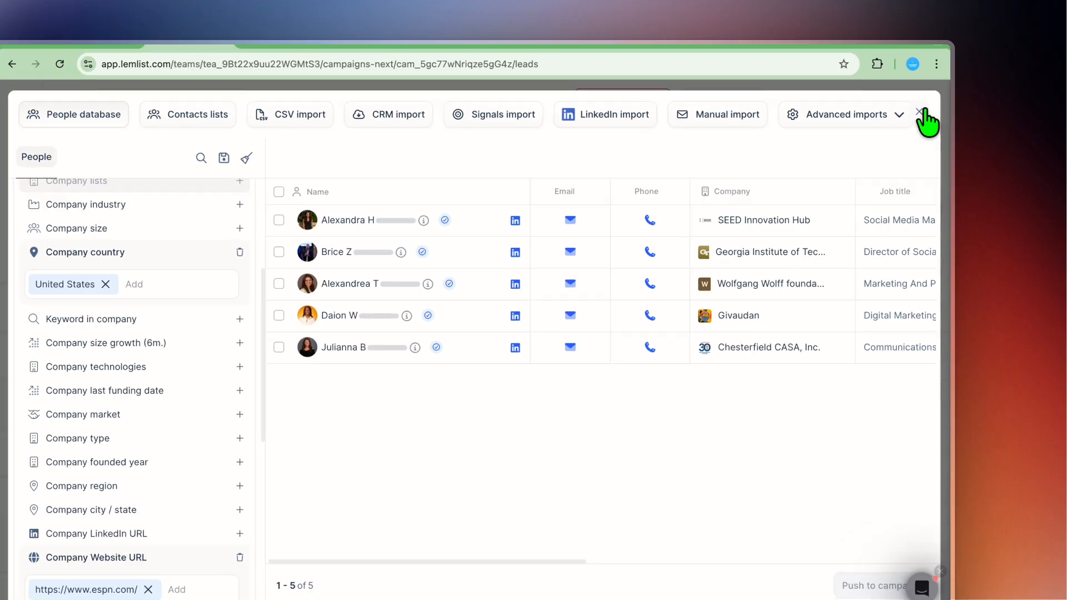
{"action": "left_click", "coordinate": [903, 144]}
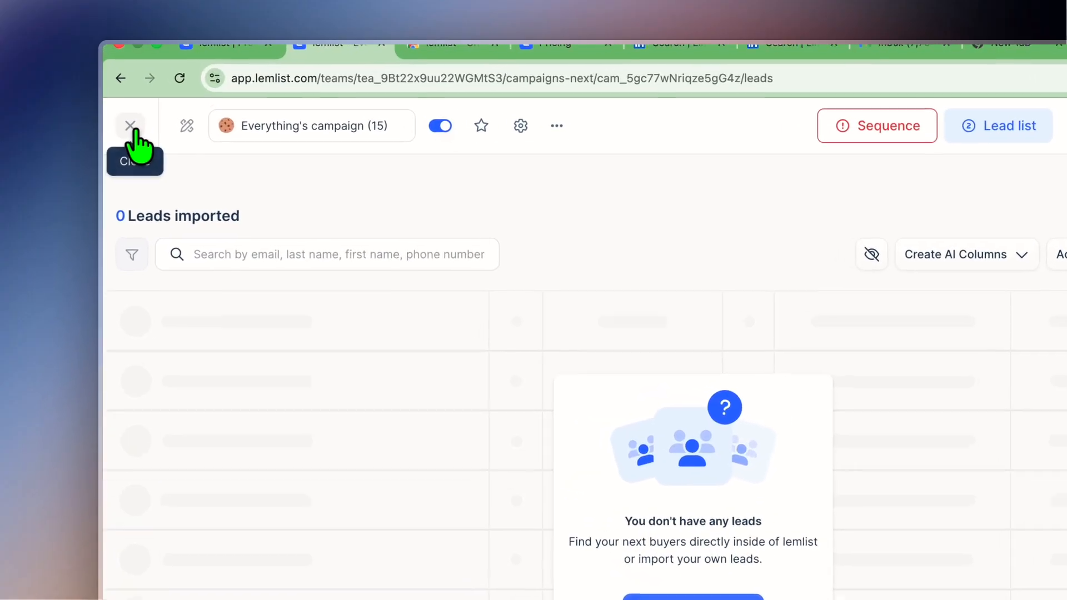
Leave the campaign and examine the account's sending limits for the email address and LinkedIn steps.
{"action": "left_click", "coordinate": [131, 126]}
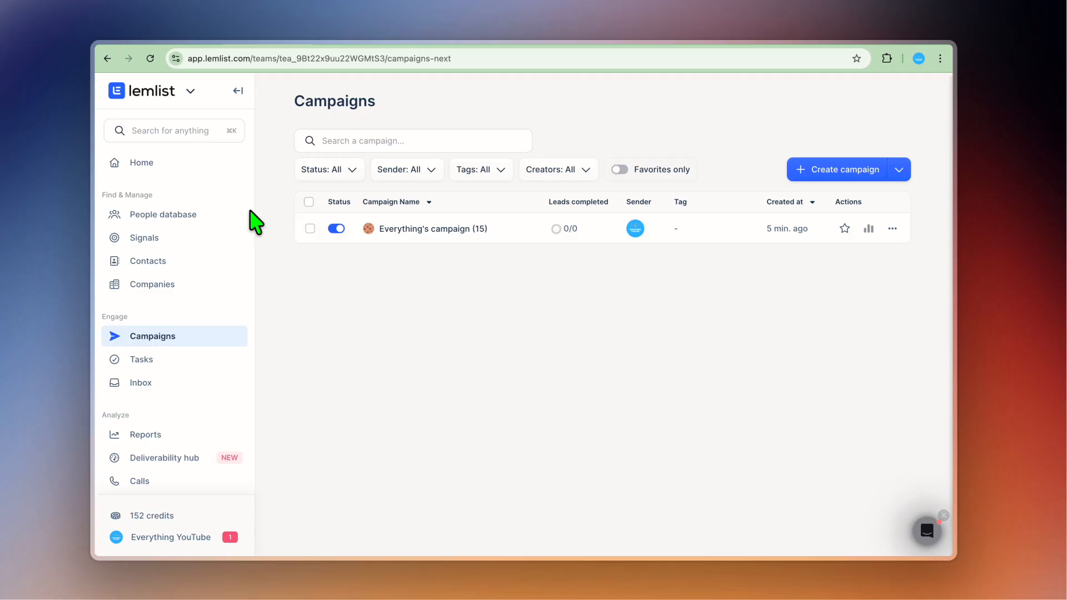
{"action": "scroll", "coordinate": [214, 460], "scroll_direction": "down", "scroll_amount": 1}
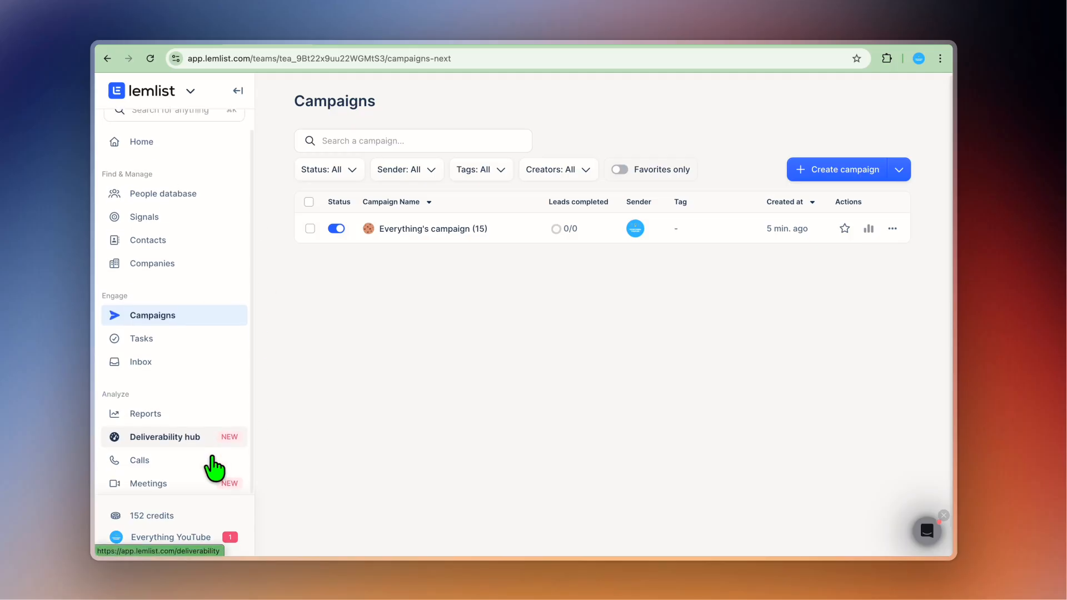
{"action": "left_click", "coordinate": [183, 535]}
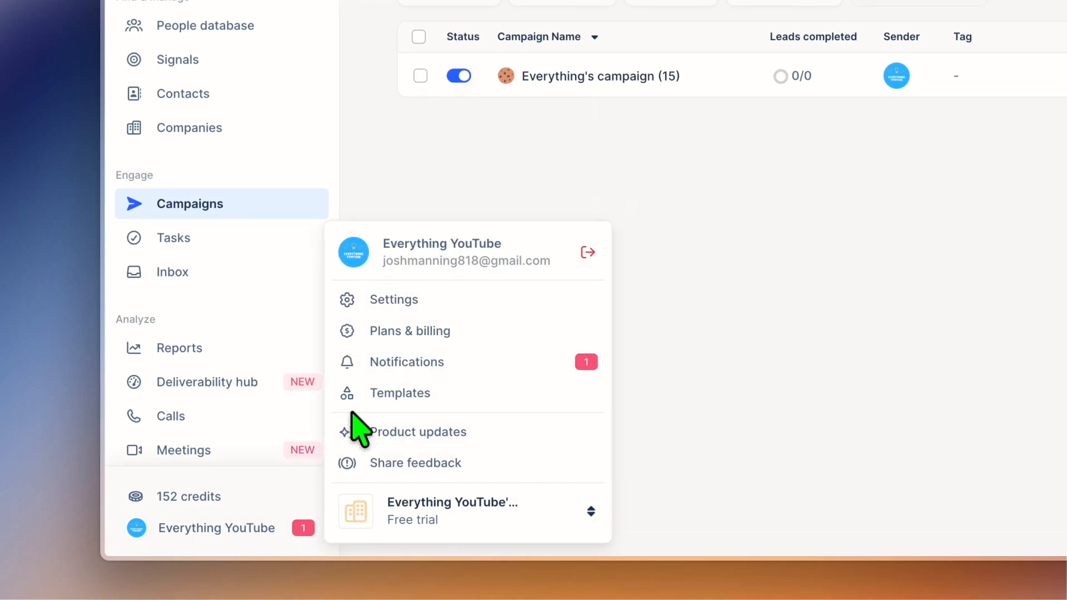
{"action": "left_click", "coordinate": [380, 303]}
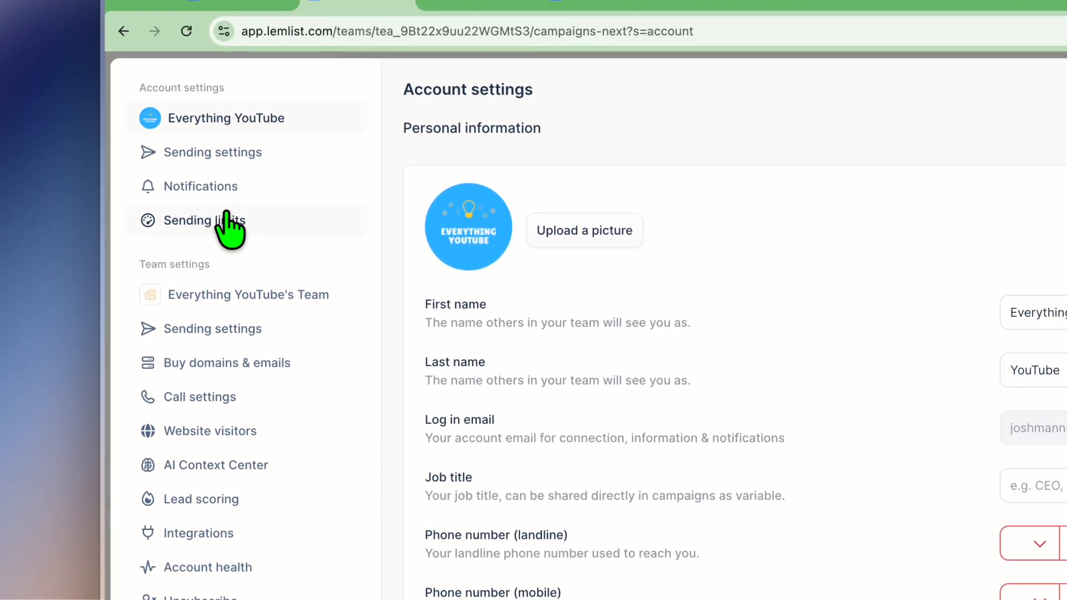
{"action": "left_click", "coordinate": [228, 222]}
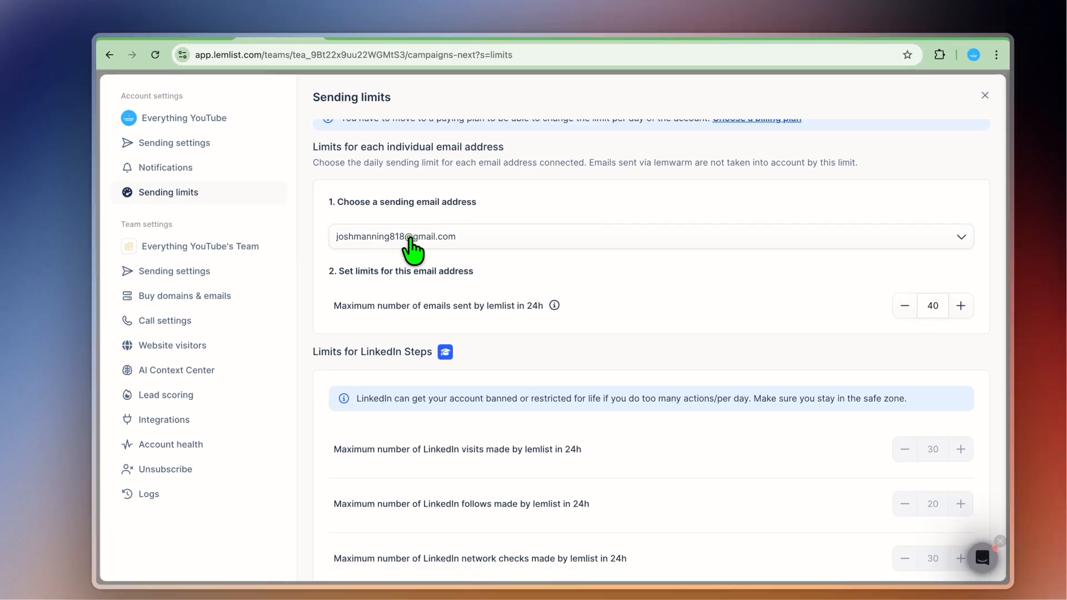
{"action": "scroll", "coordinate": [554, 296], "scroll_direction": "down", "scroll_amount": 3}
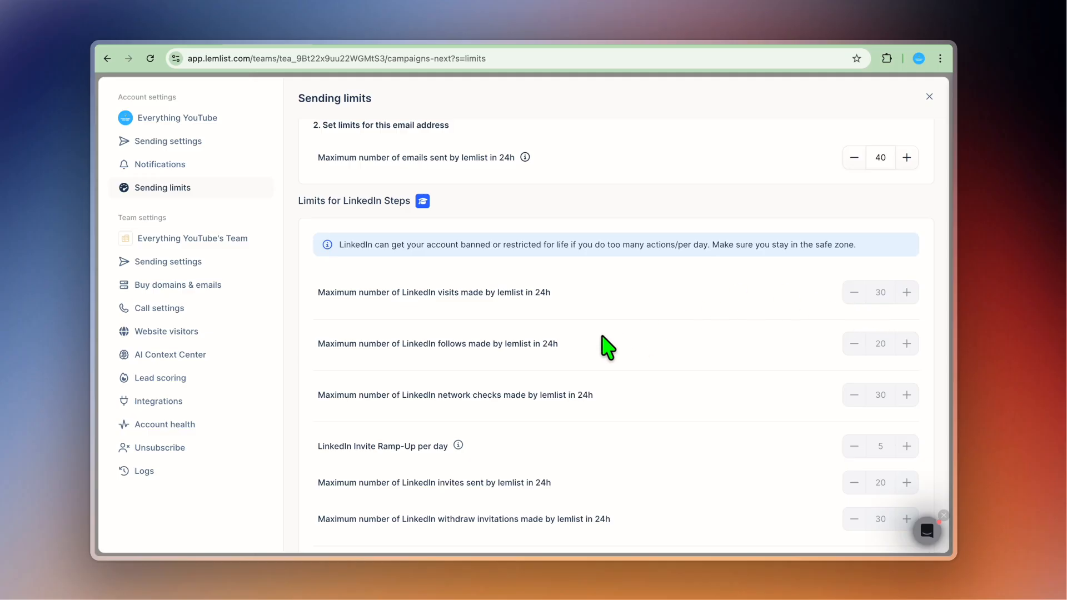
{"action": "scroll", "coordinate": [642, 343], "scroll_direction": "up", "scroll_amount": 2}
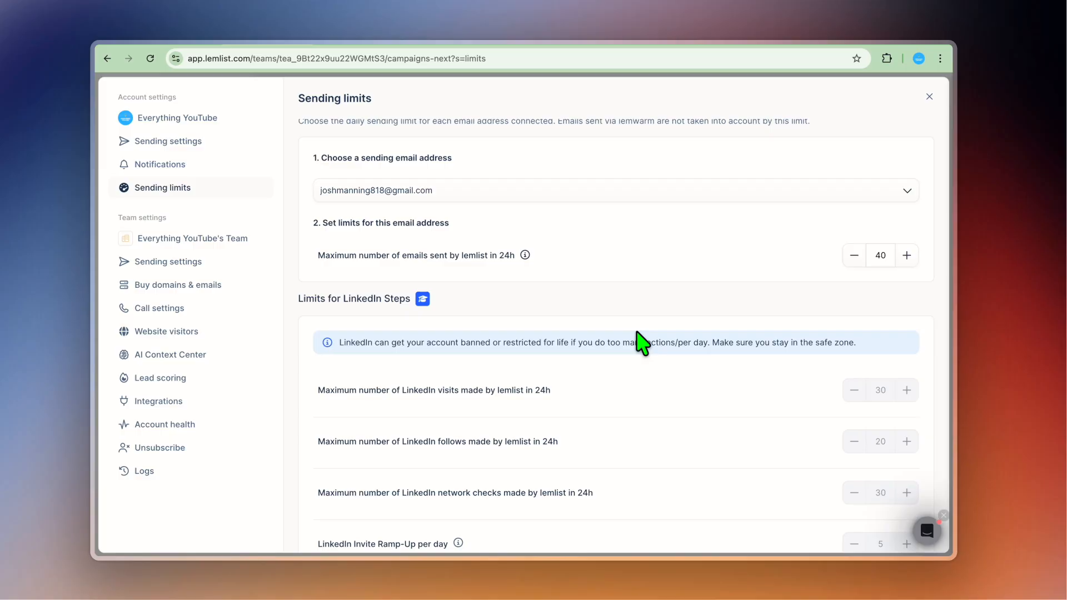
{"action": "scroll", "coordinate": [643, 433], "scroll_direction": "down", "scroll_amount": 1}
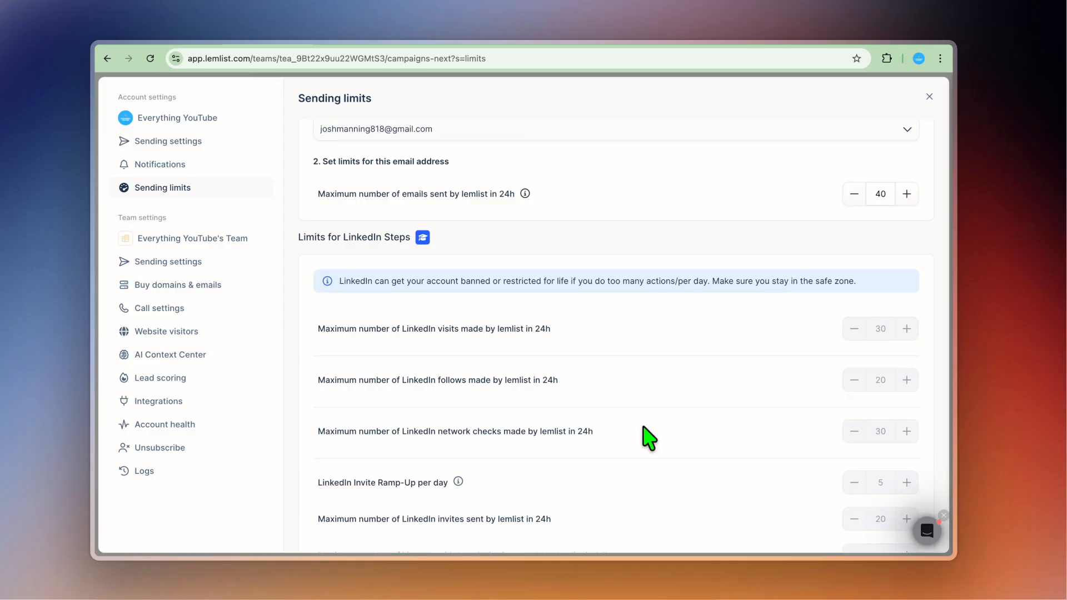
{"action": "scroll", "coordinate": [649, 439], "scroll_direction": "down", "scroll_amount": 1}
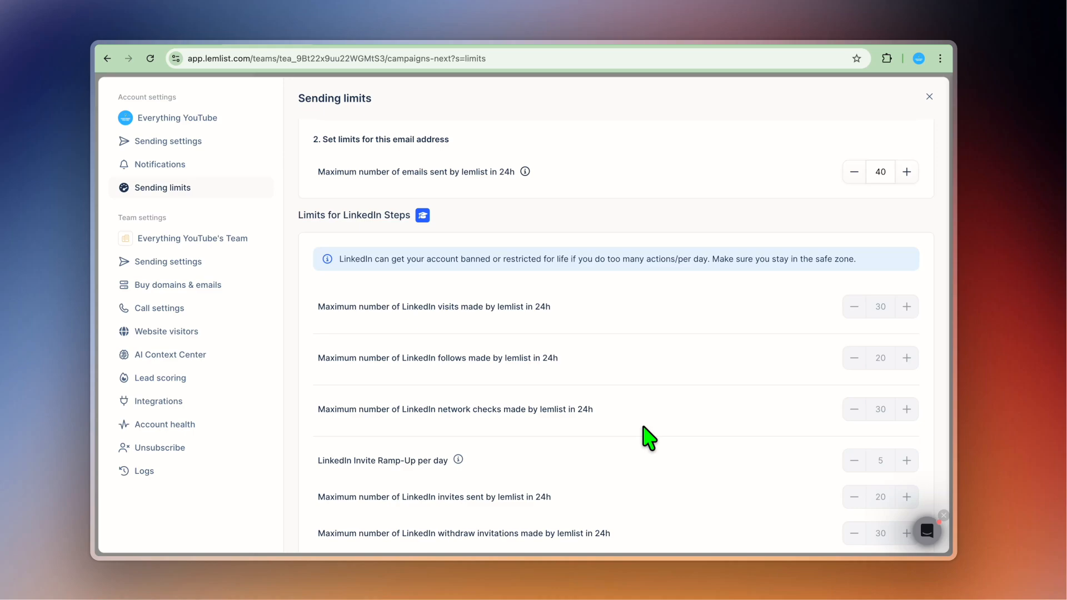